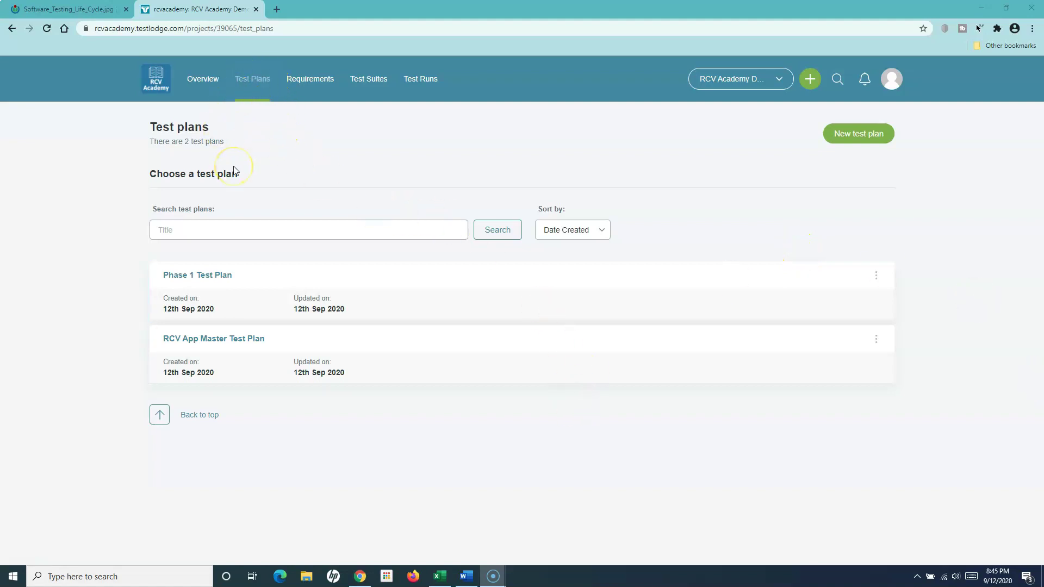
# Step: Compare the Software Testing Life Cycle diagram in the other browser tab with the project's test plans page
pyautogui.click(80, 13)
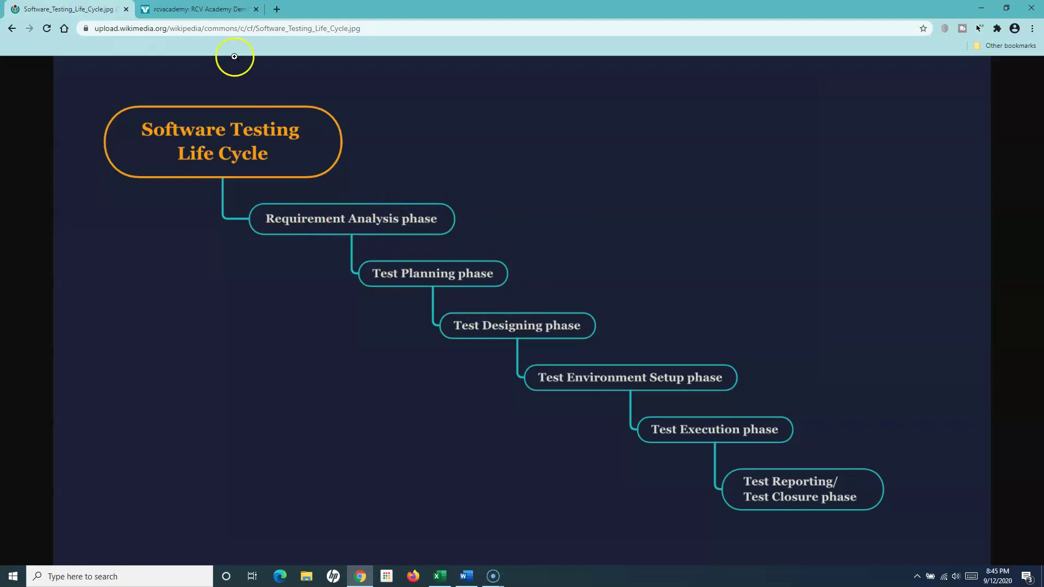
pyautogui.click(209, 10)
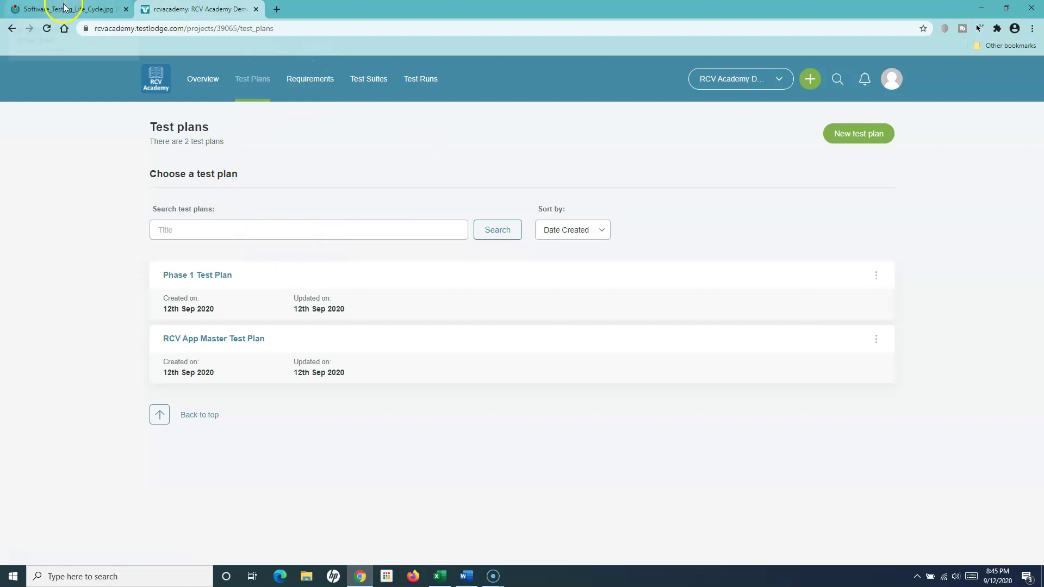
pyautogui.click(80, 9)
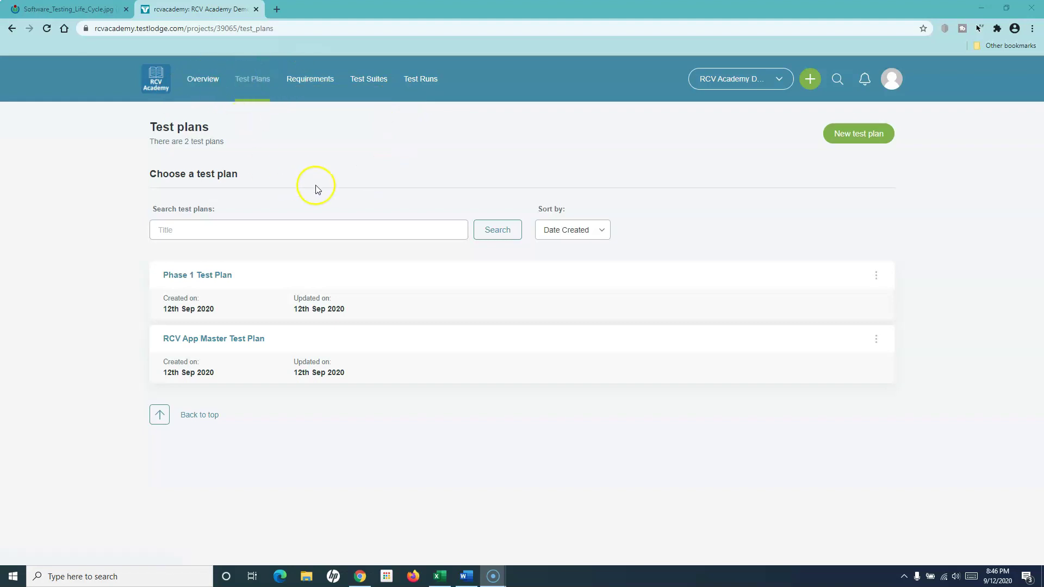
pyautogui.click(78, 10)
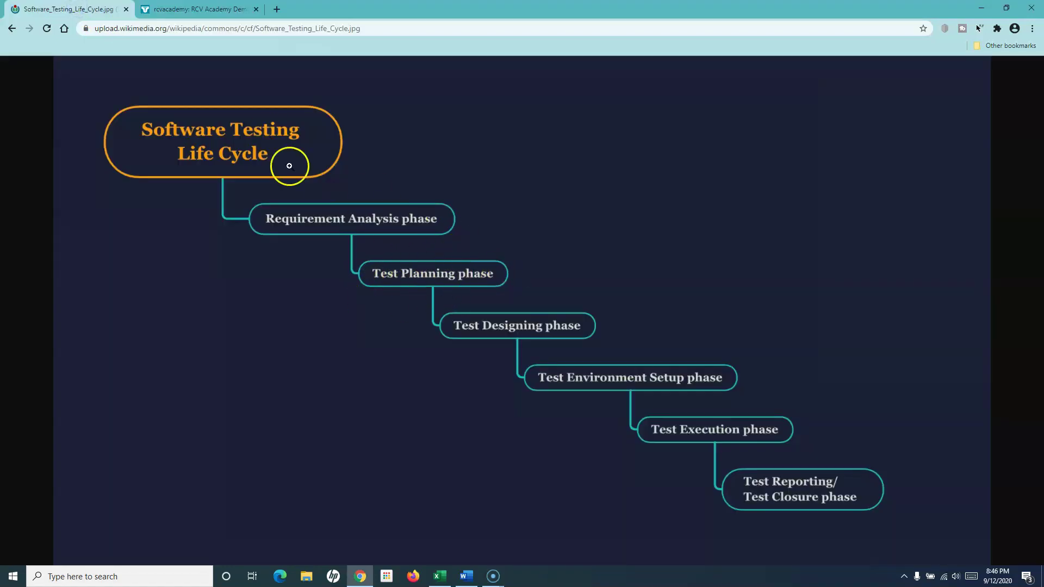
pyautogui.click(210, 10)
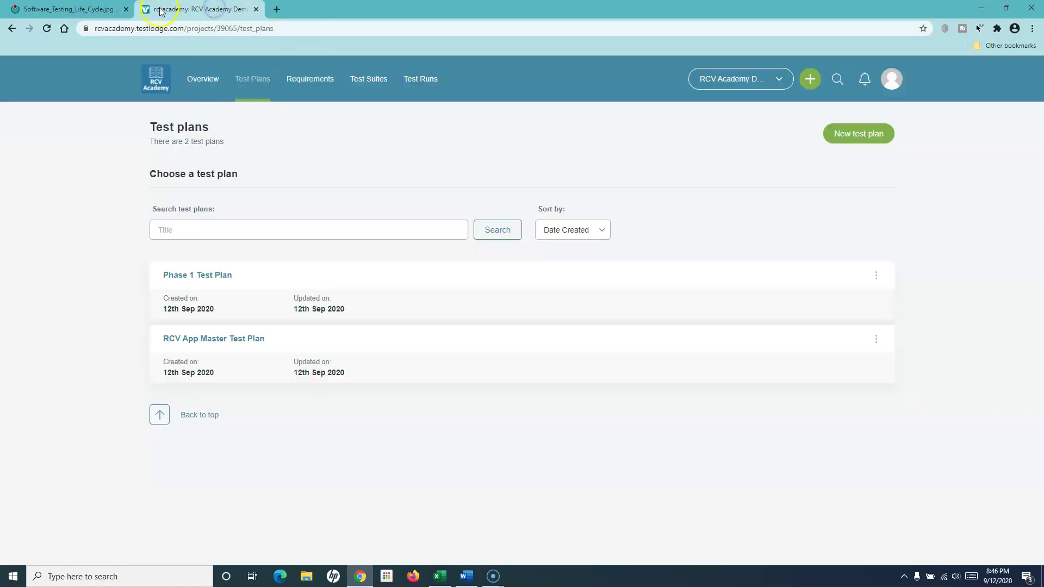
pyautogui.click(78, 9)
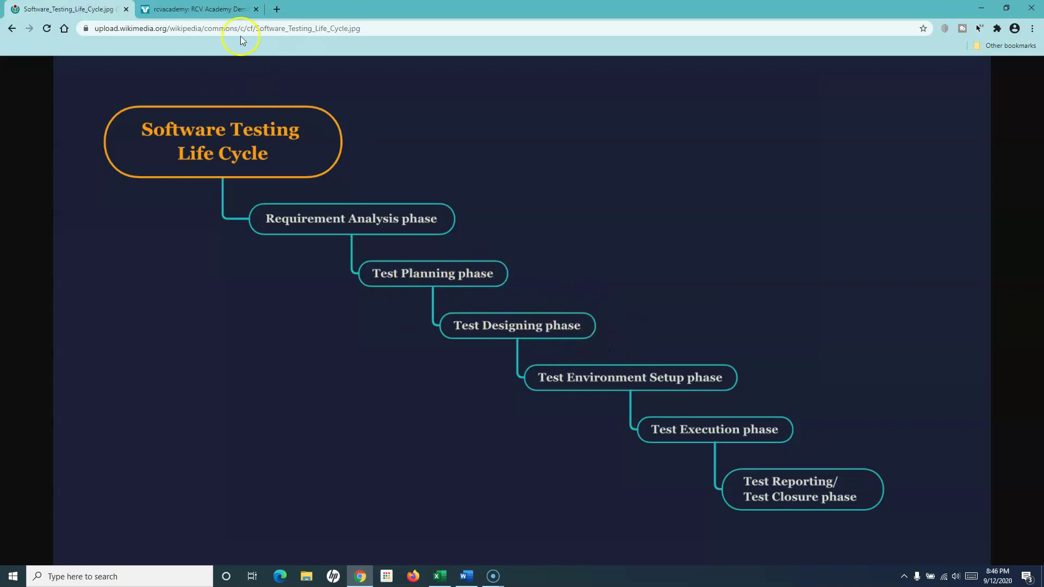
pyautogui.click(218, 9)
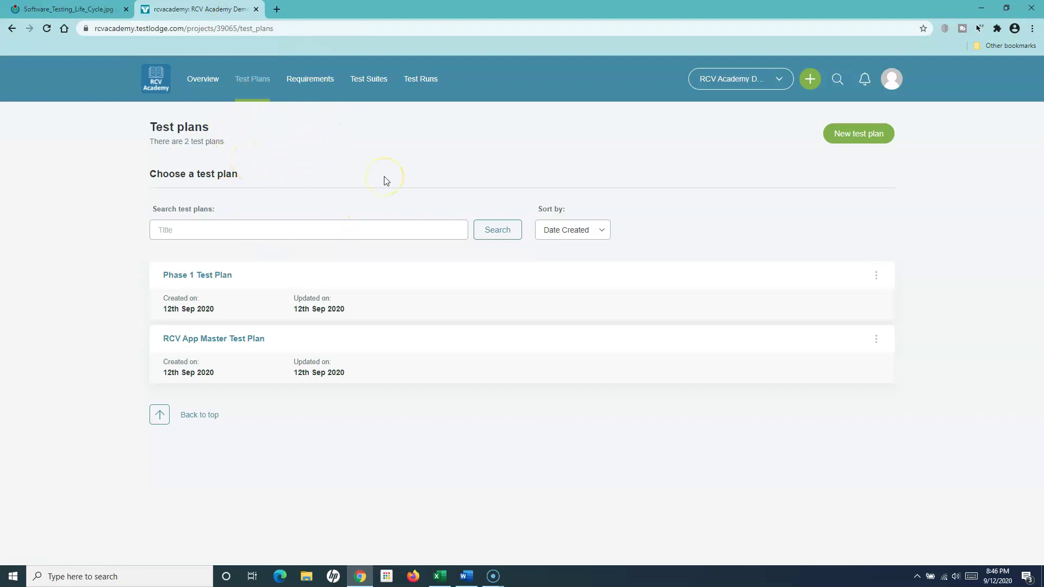
# Step: Open the project's test suites page and read the description of what a test suite contains
pyautogui.click(357, 88)
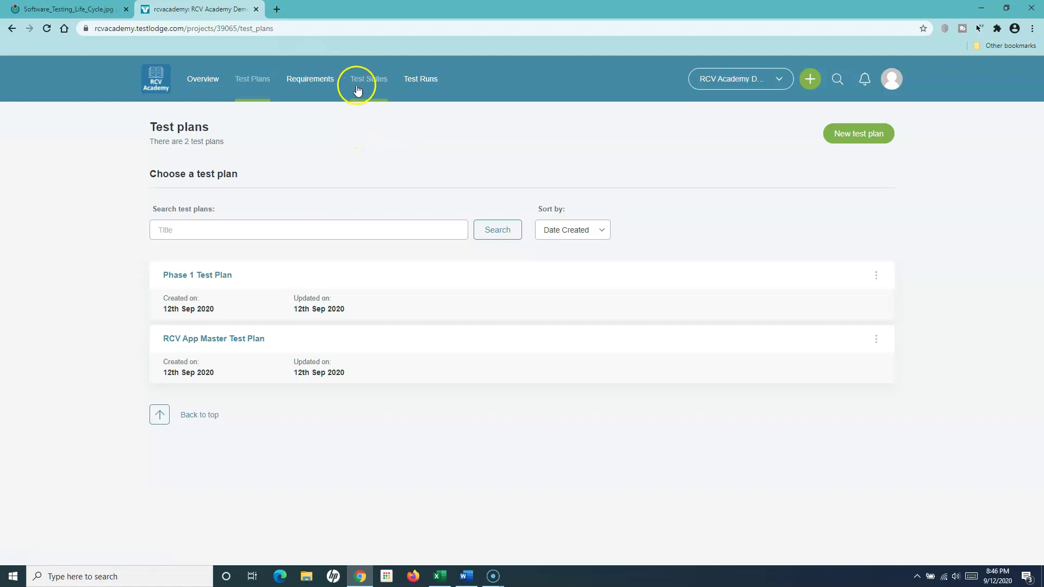
pyautogui.click(365, 82)
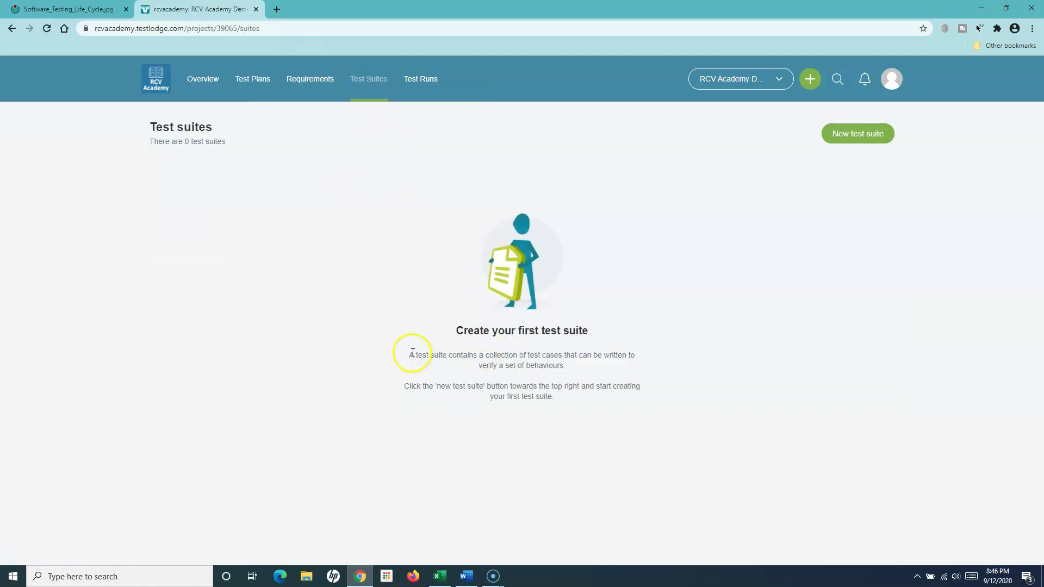
pyautogui.moveTo(411, 354); pyautogui.dragTo(578, 369)
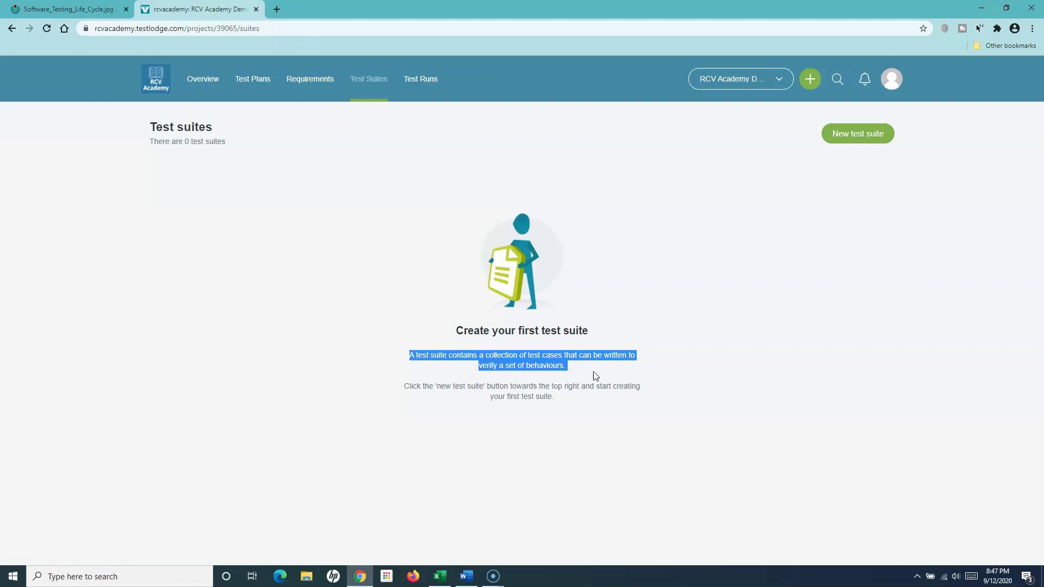
pyautogui.click(777, 332)
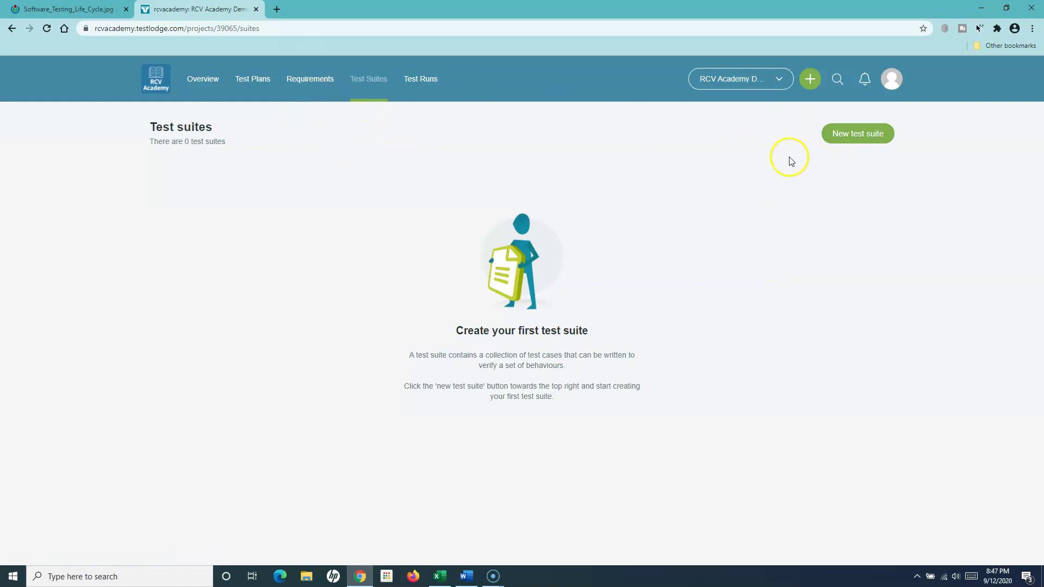
# Step: Create a test suite named Registration associated with the RCV App Master Test Plan
pyautogui.click(864, 134)
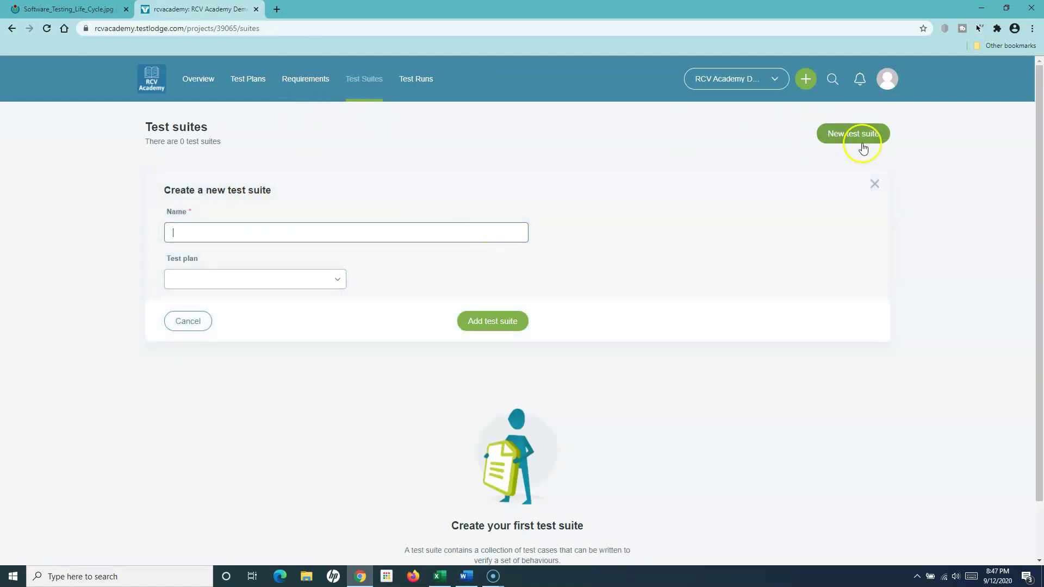
pyautogui.click(199, 236)
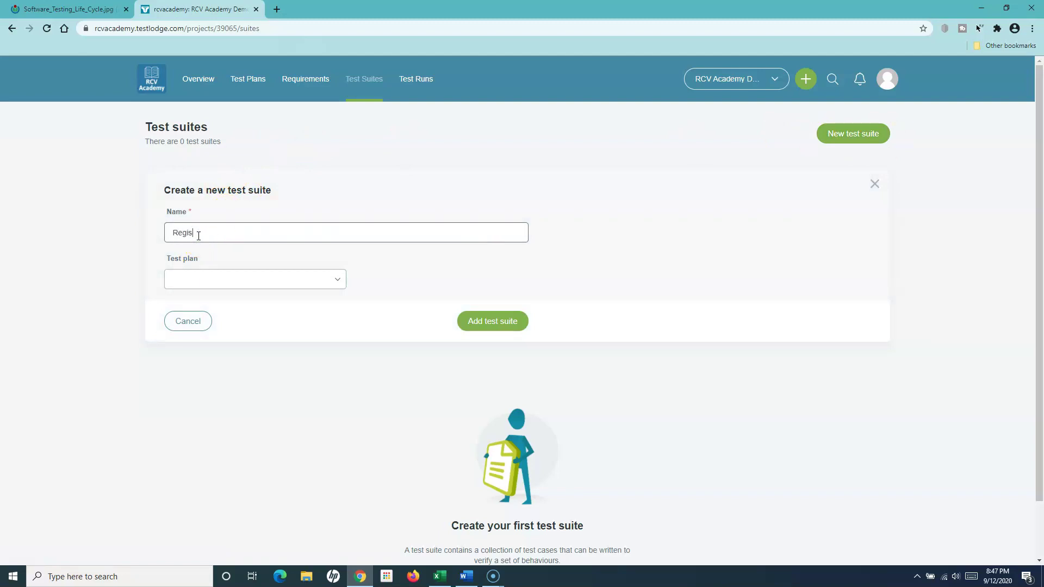
pyautogui.write('Registration')
pyautogui.click(324, 282)
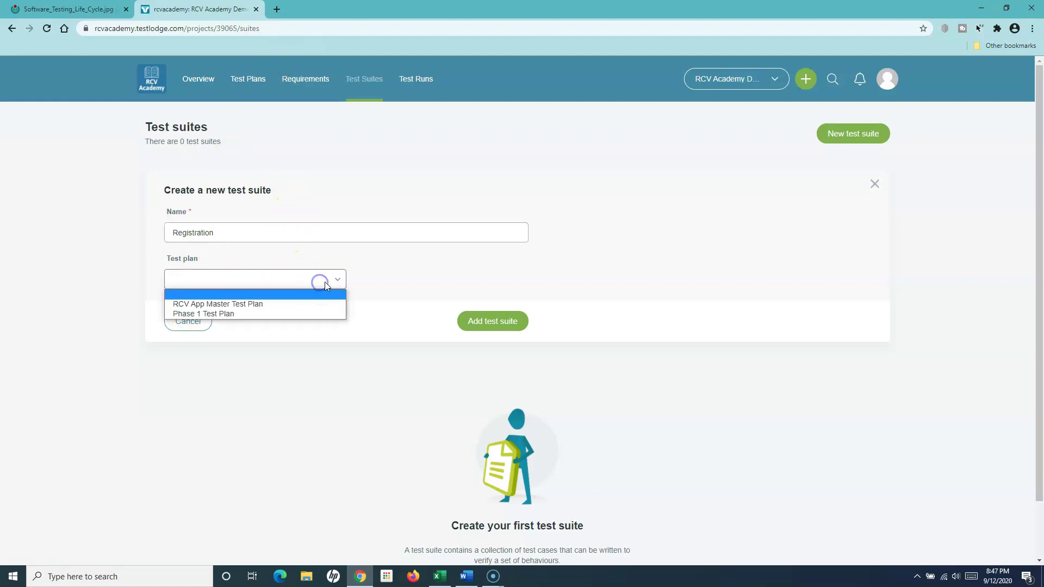
pyautogui.click(228, 304)
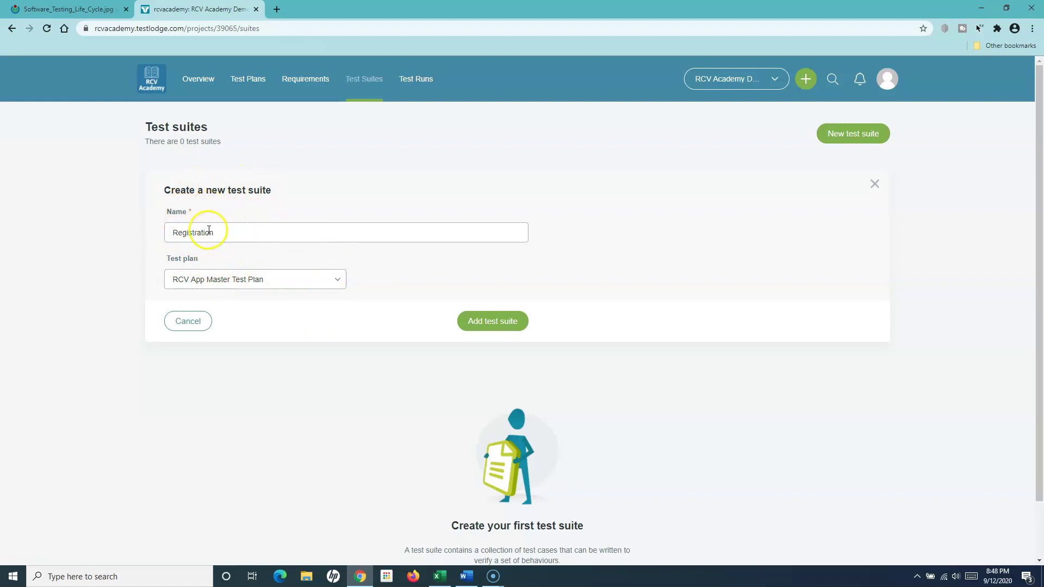
pyautogui.click(478, 321)
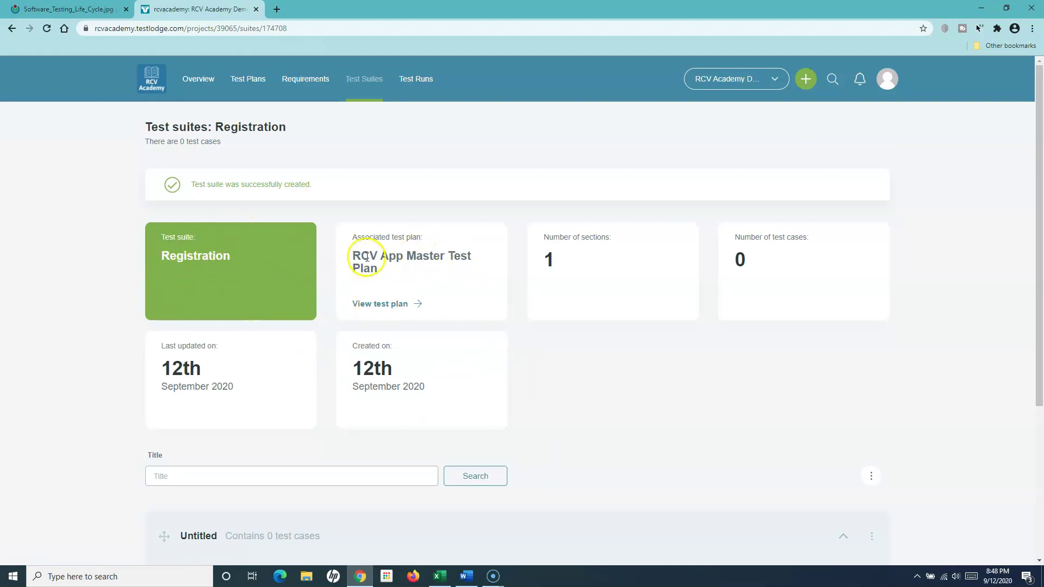
# Step: Examine the Registration suite's associated test plan, number of sections and Untitled section
pyautogui.moveTo(354, 256)
pyautogui.mouseDown()
pyautogui.moveTo(383, 268)
pyautogui.moveTo(351, 254)
pyautogui.mouseUp()
pyautogui.click(382, 267)
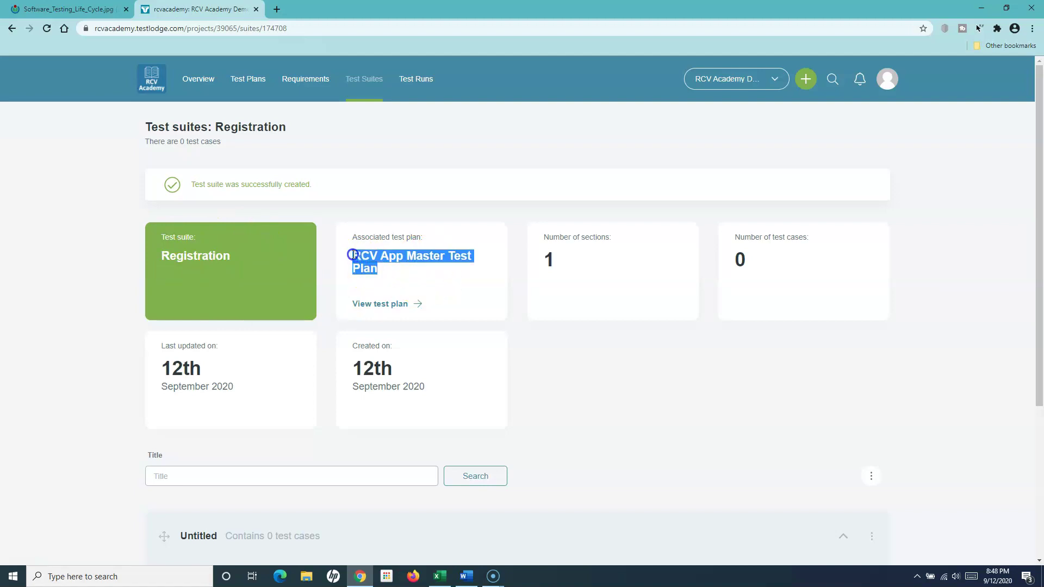
pyautogui.click(558, 256)
pyautogui.moveTo(543, 238); pyautogui.dragTo(574, 270)
pyautogui.click(574, 270)
pyautogui.scroll(-3, 533, 301)
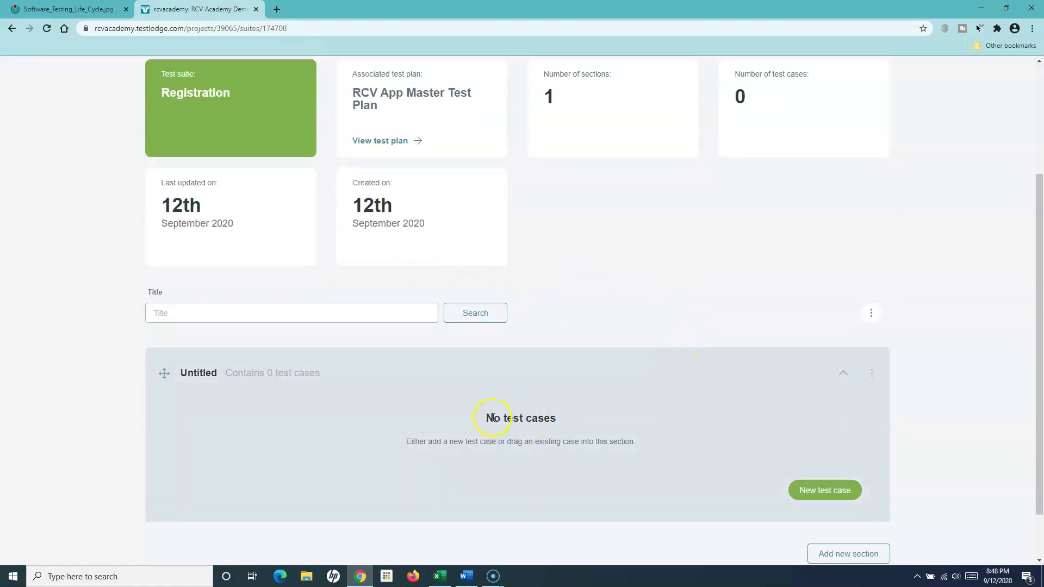
pyautogui.moveTo(491, 417); pyautogui.dragTo(566, 418)
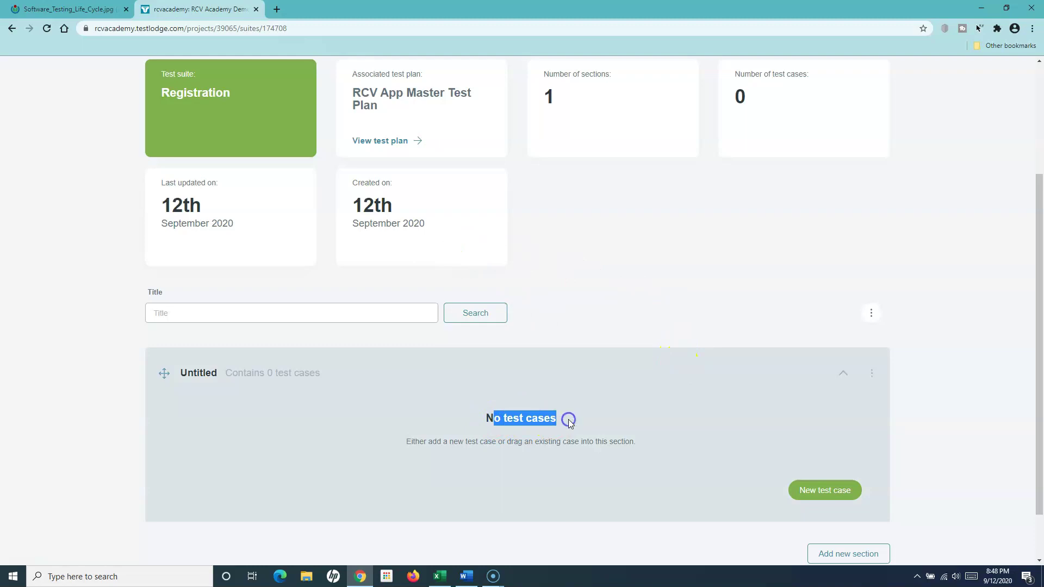
pyautogui.click(587, 410)
pyautogui.scroll(-2, 583, 409)
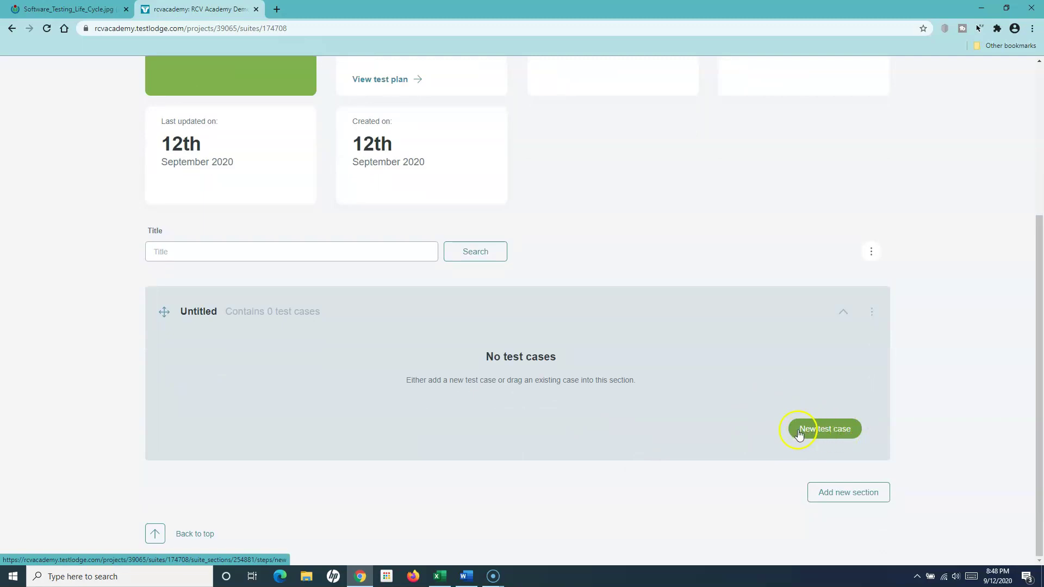
# Step: View the fields of the new test case form in the Untitled section and close it without saving
pyautogui.click(834, 431)
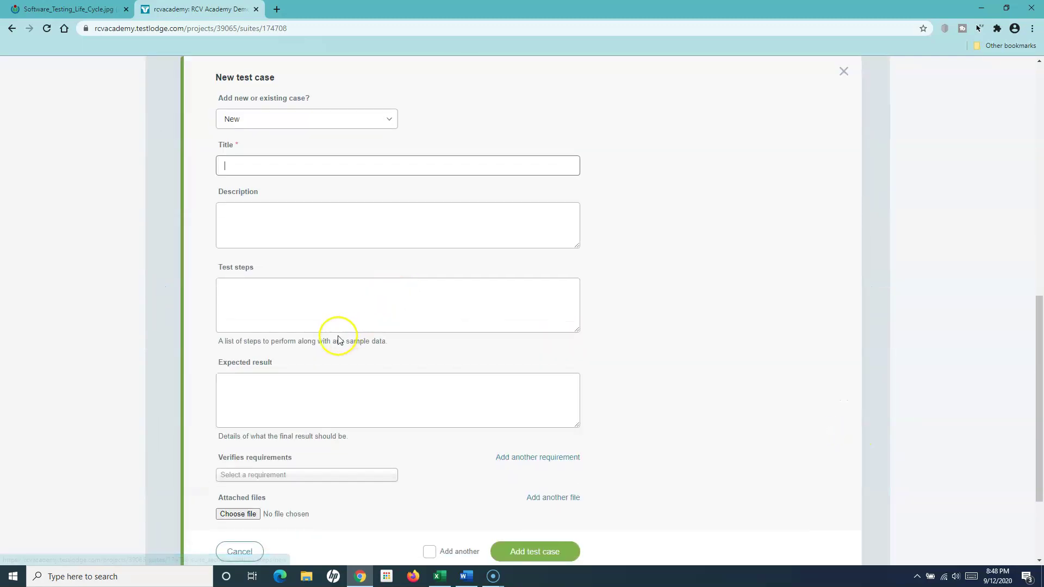
pyautogui.scroll(4, 283, 364)
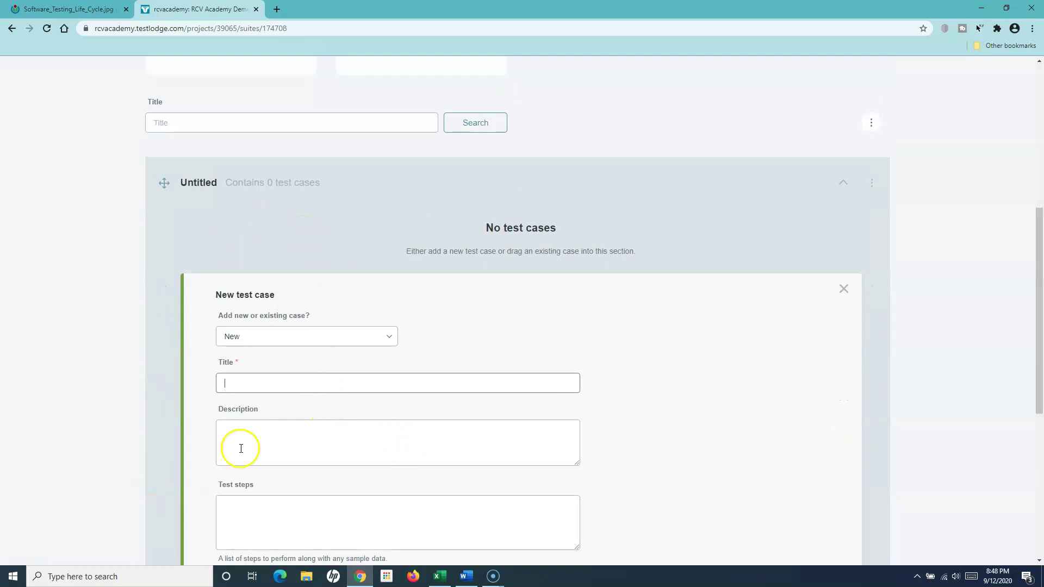
pyautogui.click(844, 289)
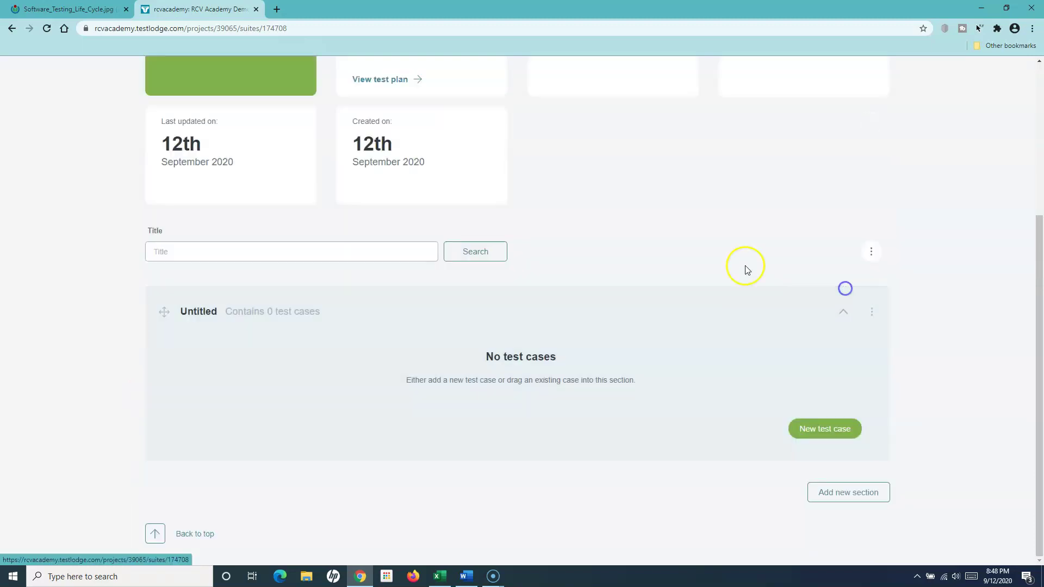
pyautogui.scroll(4, 675, 380)
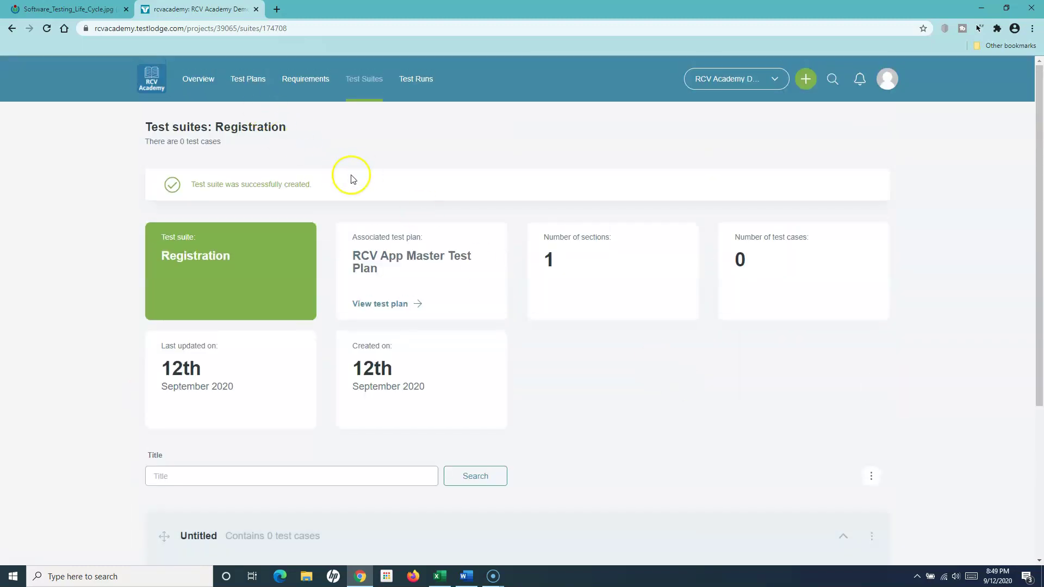
# Step: Create a second test suite named Login TestSuite associated with the RCV App Master Test Plan
pyautogui.click(356, 86)
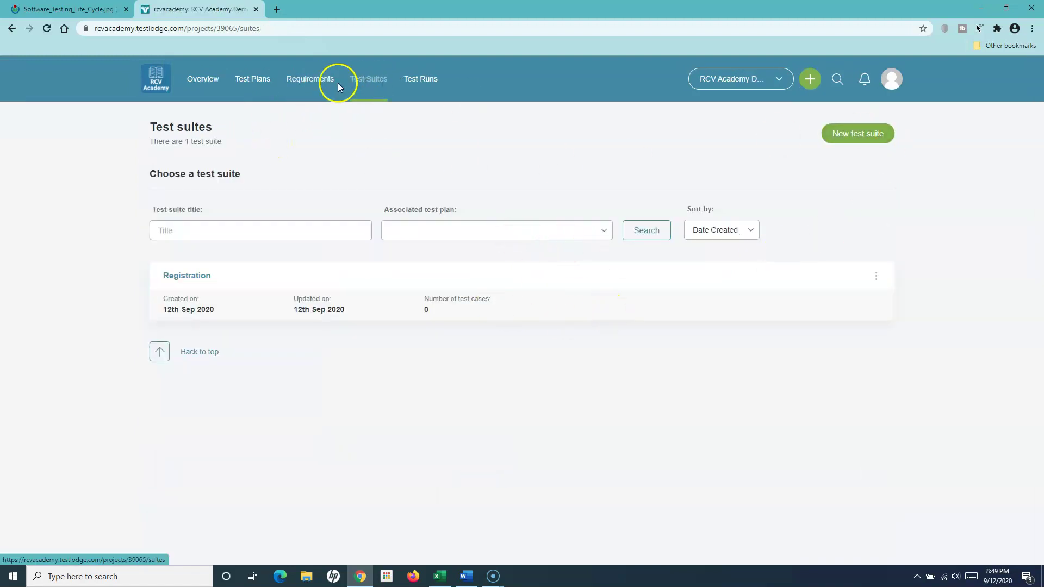
pyautogui.click(857, 133)
pyautogui.click(210, 238)
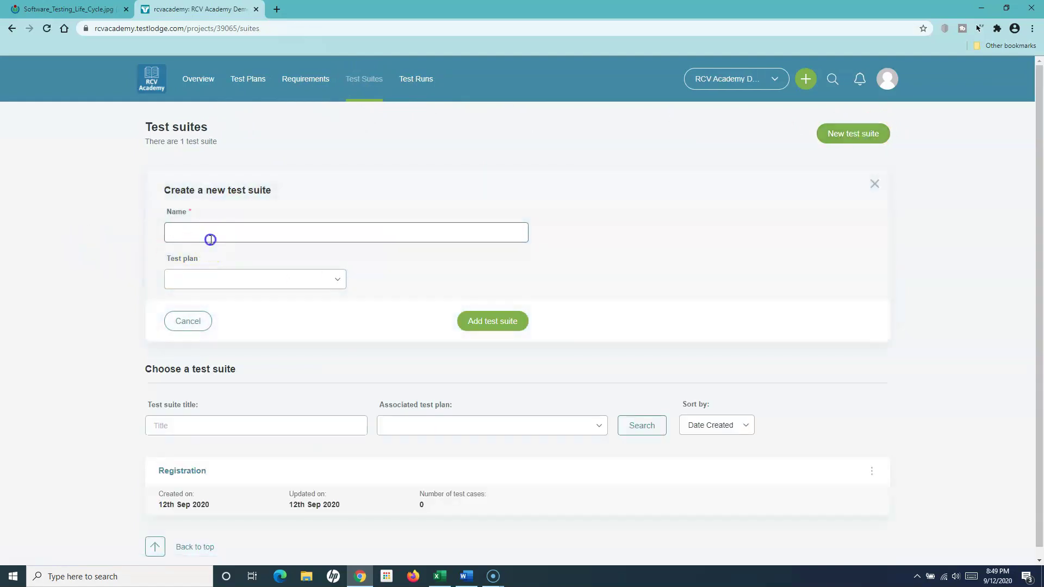
pyautogui.write('L')
pyautogui.write('ogin Te')
pyautogui.write('st C')
pyautogui.write('ite')
pyautogui.moveTo(224, 233); pyautogui.dragTo(194, 233)
pyautogui.click(326, 282)
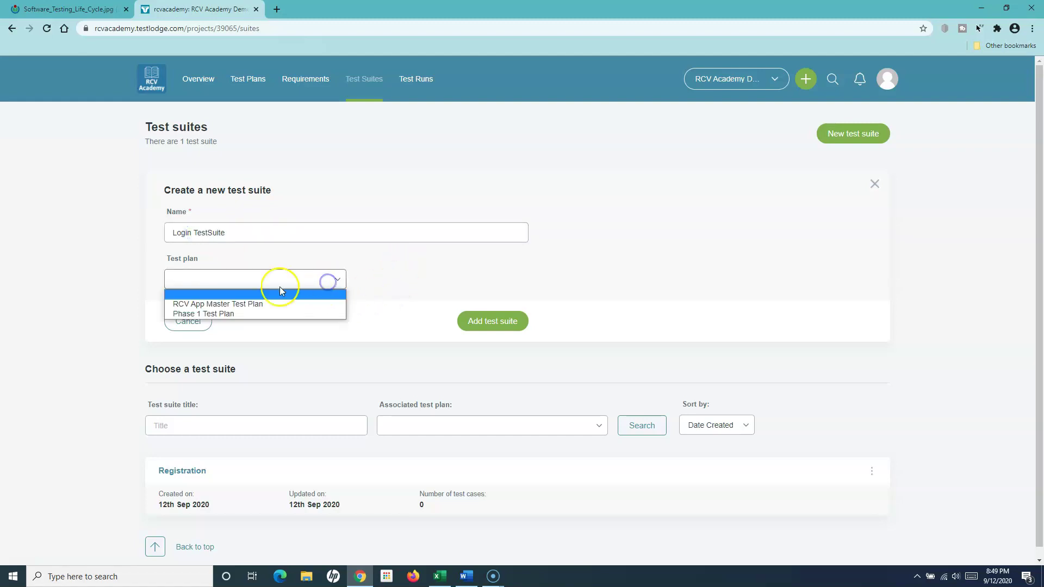
pyautogui.click(223, 303)
pyautogui.click(500, 321)
pyautogui.scroll(-1, 530, 383)
pyautogui.scroll(1, 526, 386)
# Step: Rename the Registration test suite to Registration TestSuite, keeping the RCV App Master Test Plan, and save the changes
pyautogui.click(356, 81)
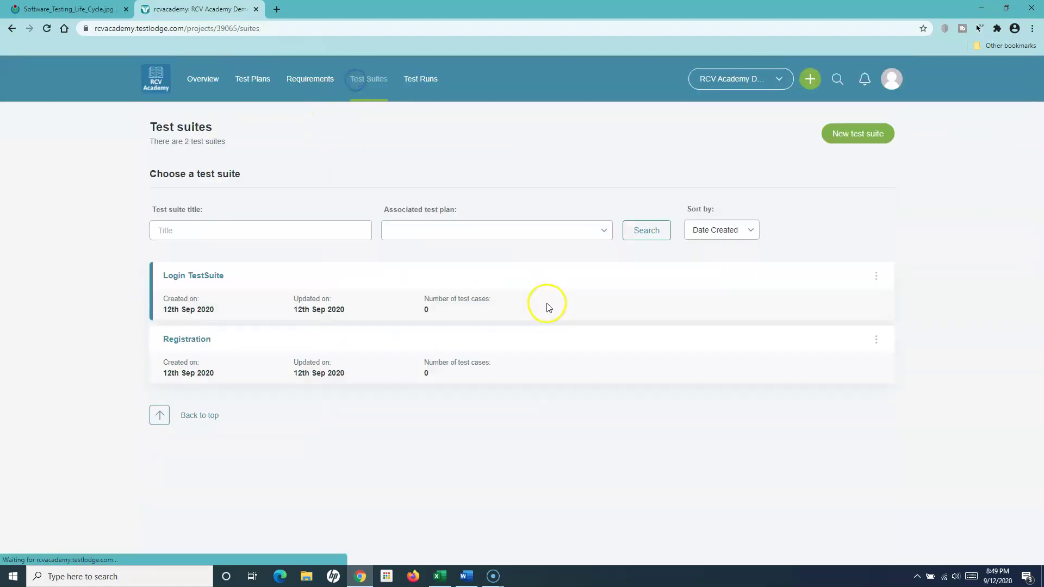
pyautogui.click(876, 341)
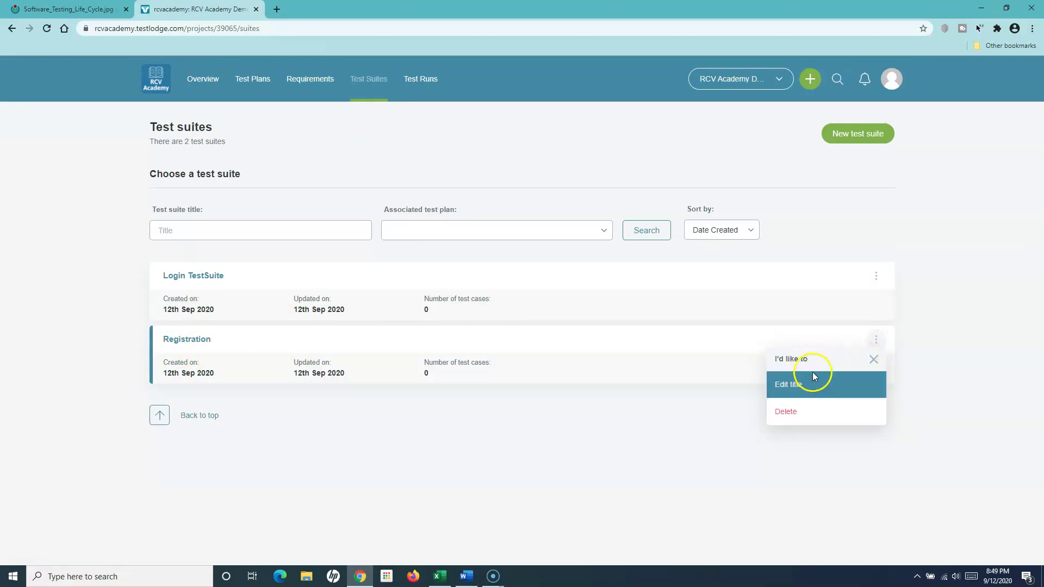
pyautogui.click(790, 385)
pyautogui.click(226, 382)
pyautogui.write('TestSuite')
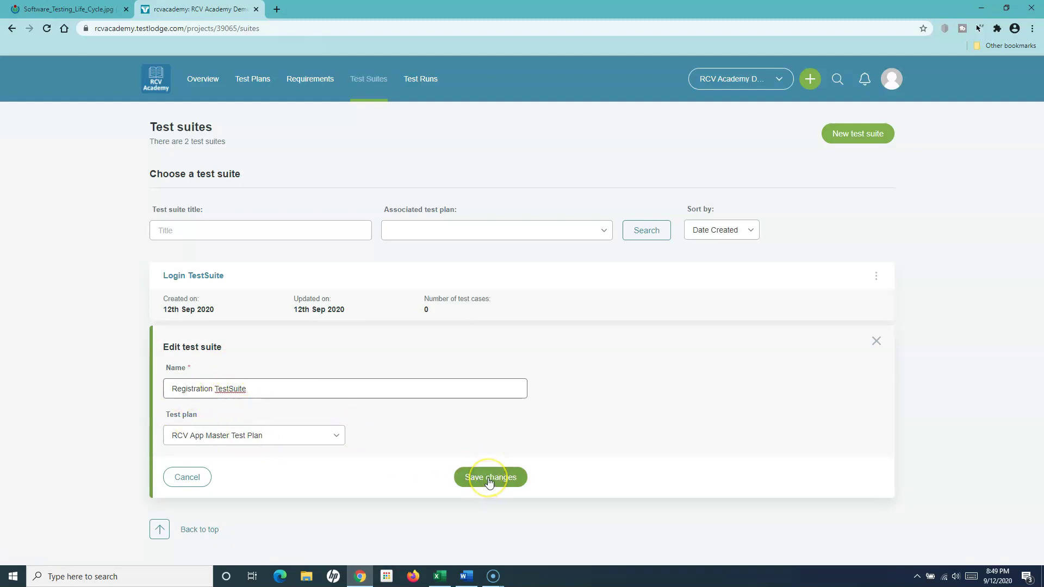
pyautogui.click(301, 439)
pyautogui.click(301, 439)
pyautogui.click(301, 438)
pyautogui.click(302, 438)
pyautogui.click(487, 476)
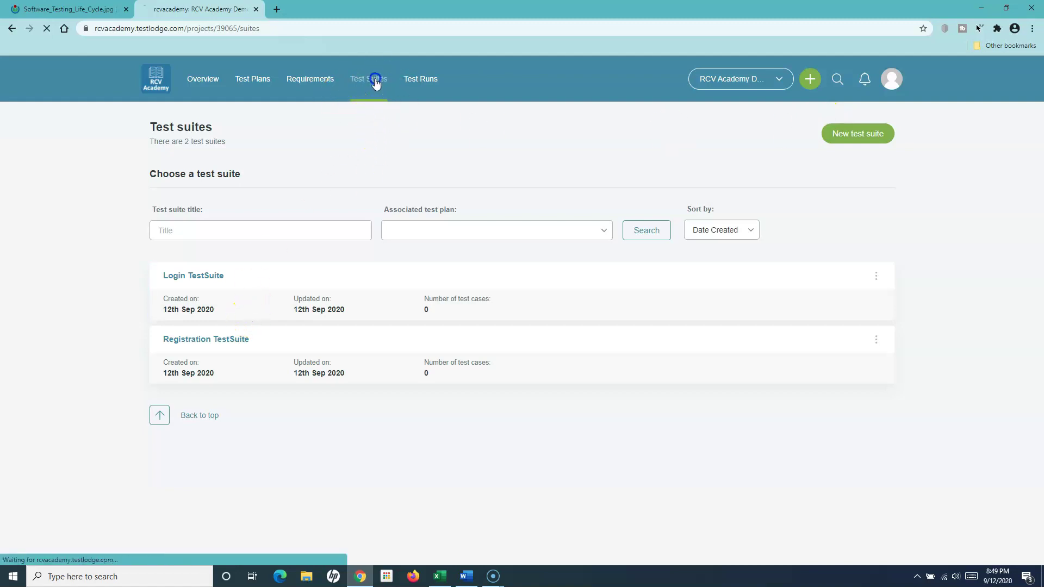
# Step: Open the Registration TestSuite from the suites list and examine its details and Untitled section
pyautogui.click(224, 342)
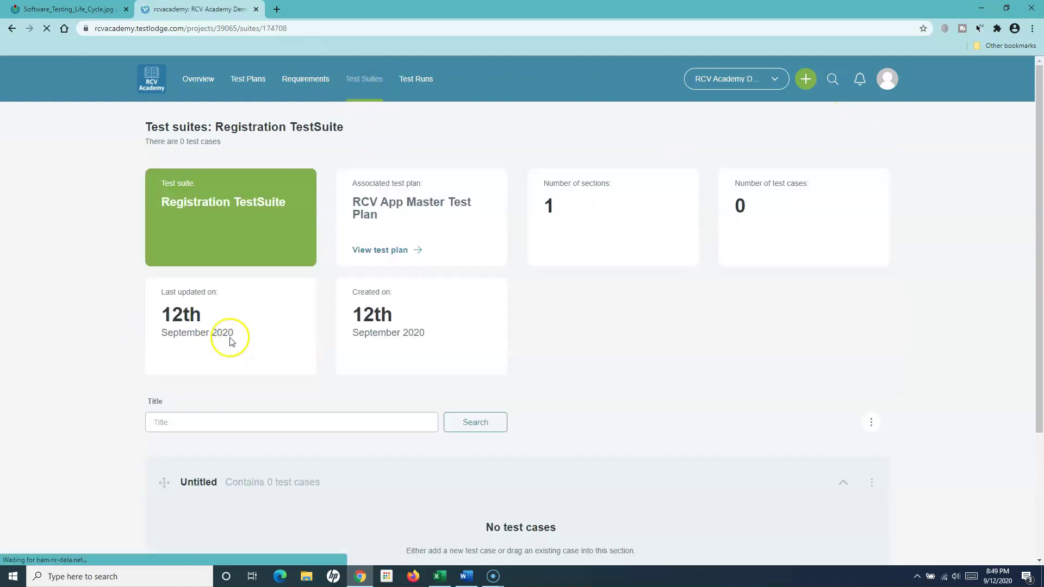
pyautogui.scroll(-3, 603, 378)
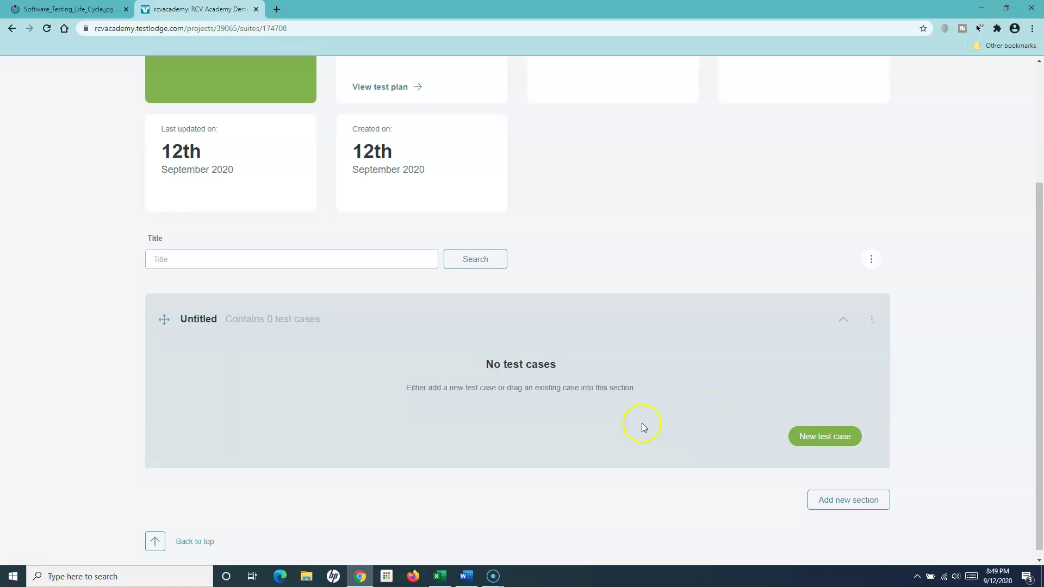
pyautogui.scroll(3, 642, 427)
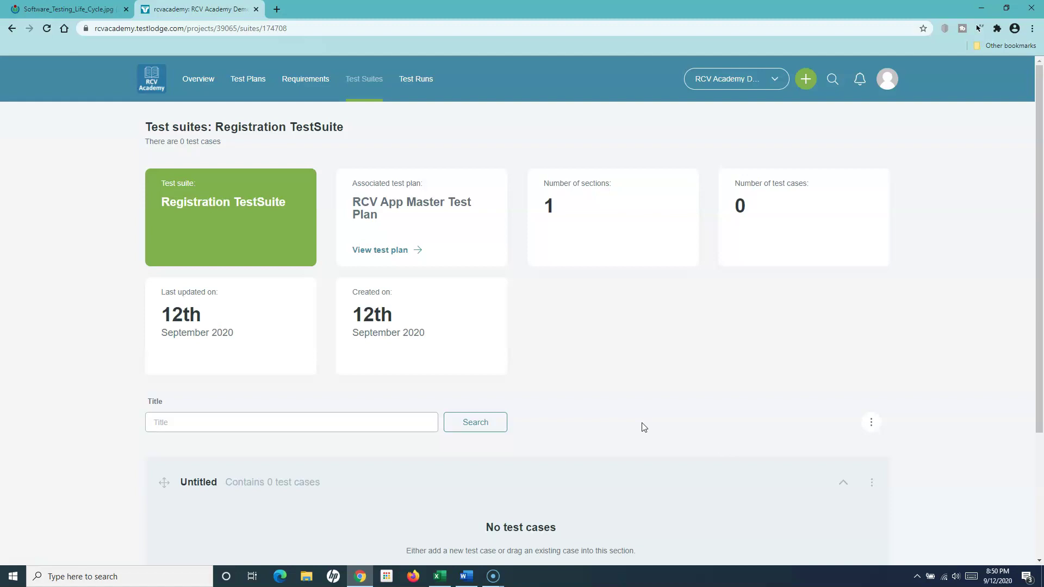
pyautogui.click(625, 361)
pyautogui.click(471, 350)
pyautogui.click(602, 357)
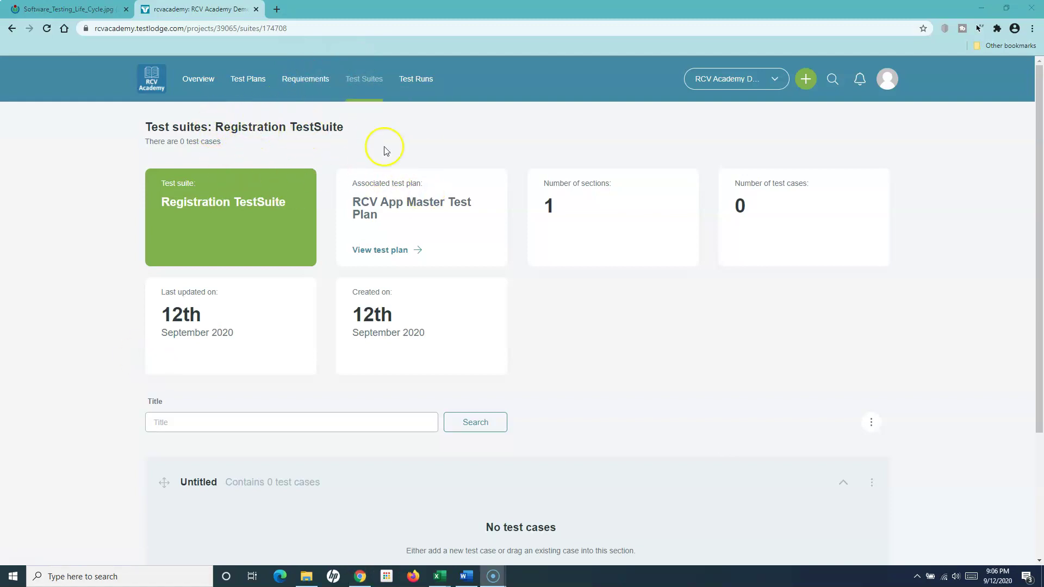
# Step: Start a test case in the Untitled section of the Registration TestSuite and set it to New
pyautogui.scroll(-3, 590, 401)
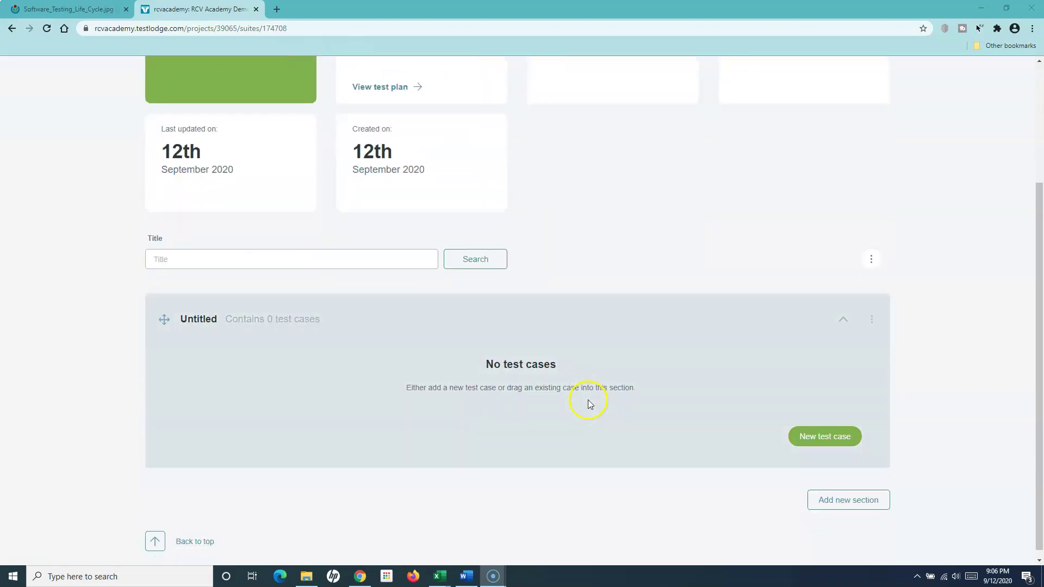
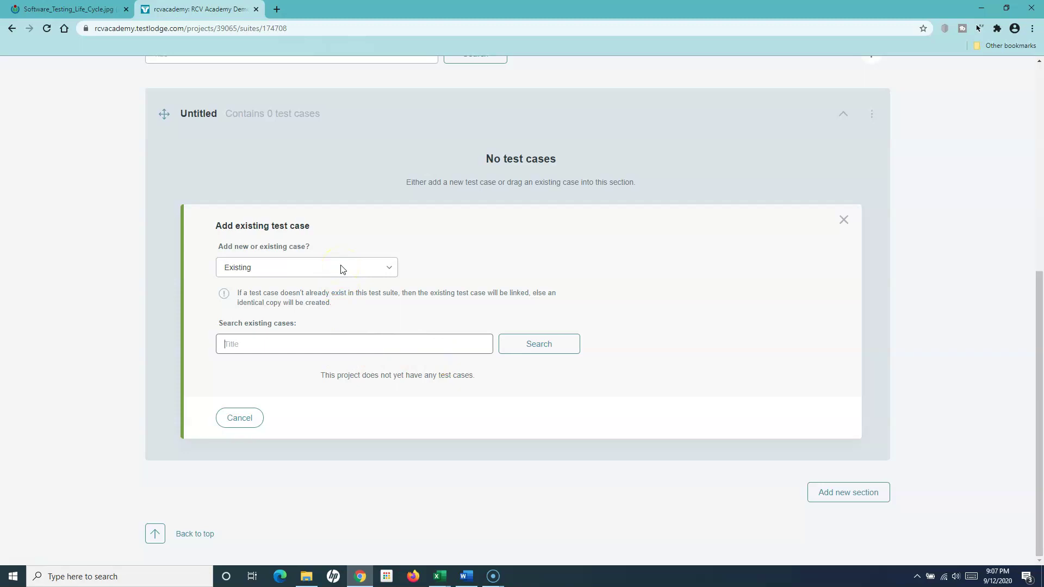
pyautogui.click(341, 268)
pyautogui.click(280, 280)
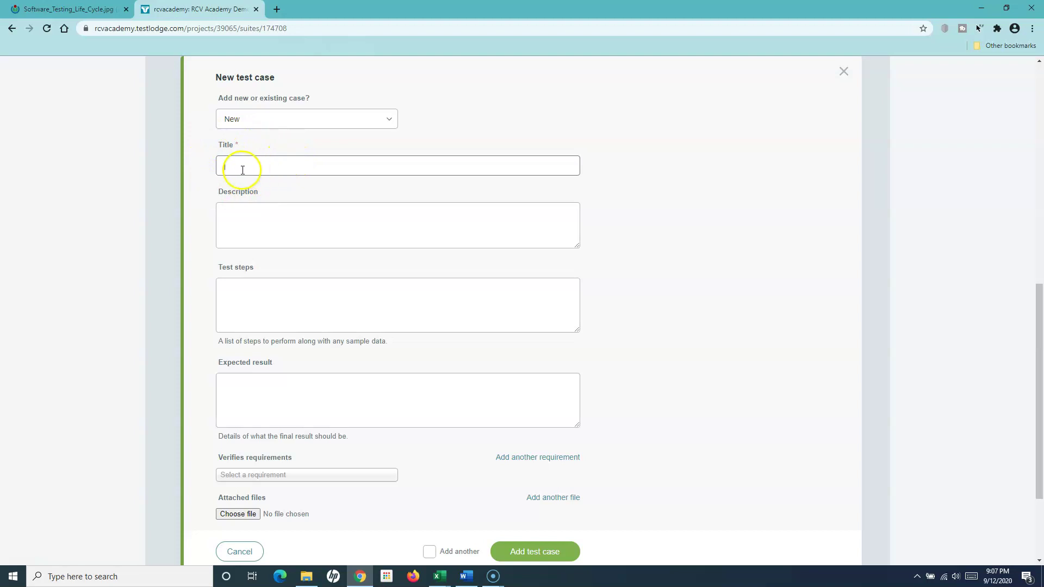
# Step: Examine the new test case form's title, test steps, expected result, attached files and verifies requirements fields, including the available requirements
pyautogui.click(256, 305)
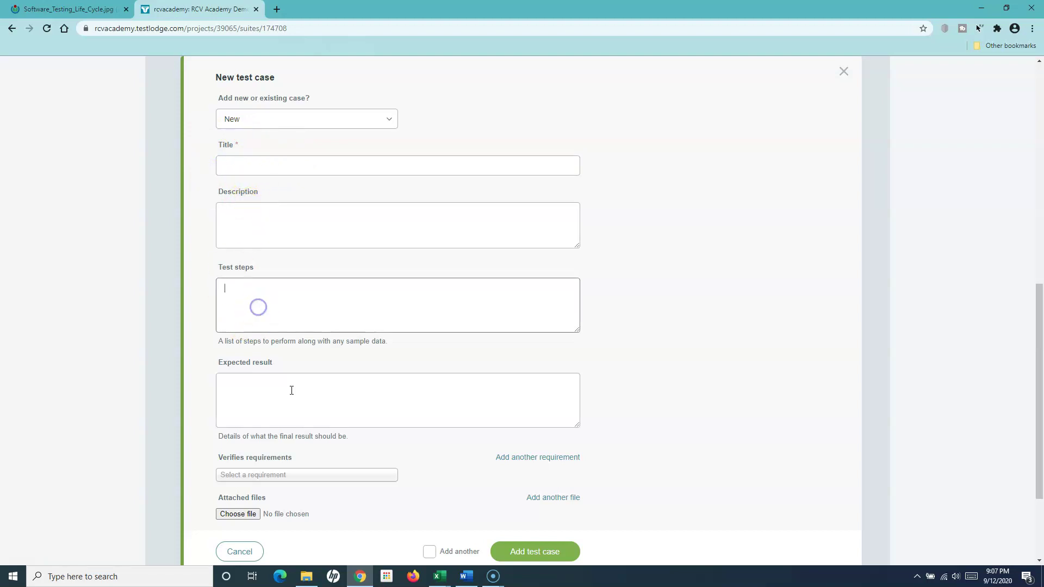
pyautogui.click(275, 401)
pyautogui.scroll(-1, 397, 380)
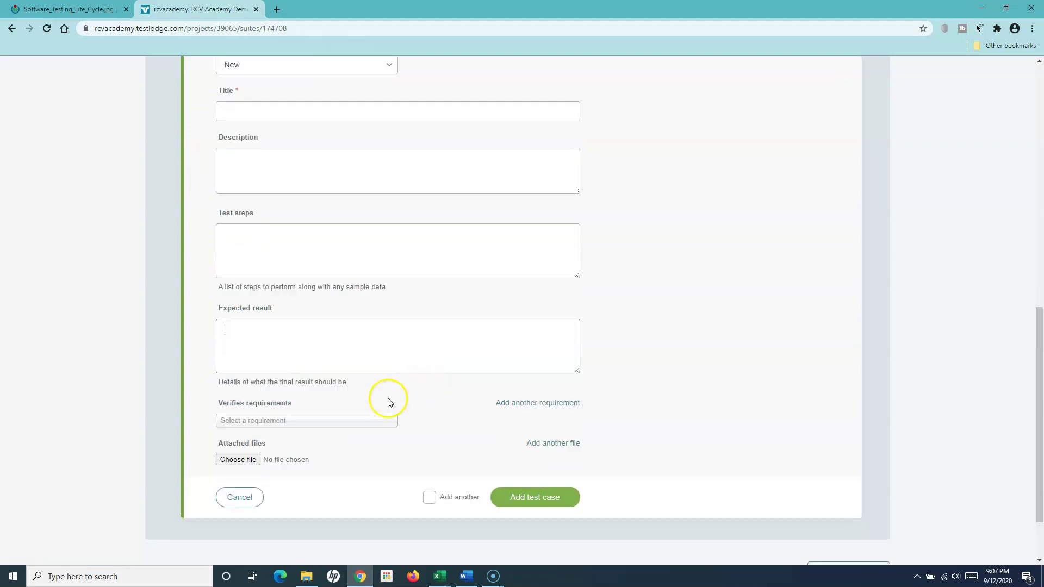
pyautogui.click(261, 425)
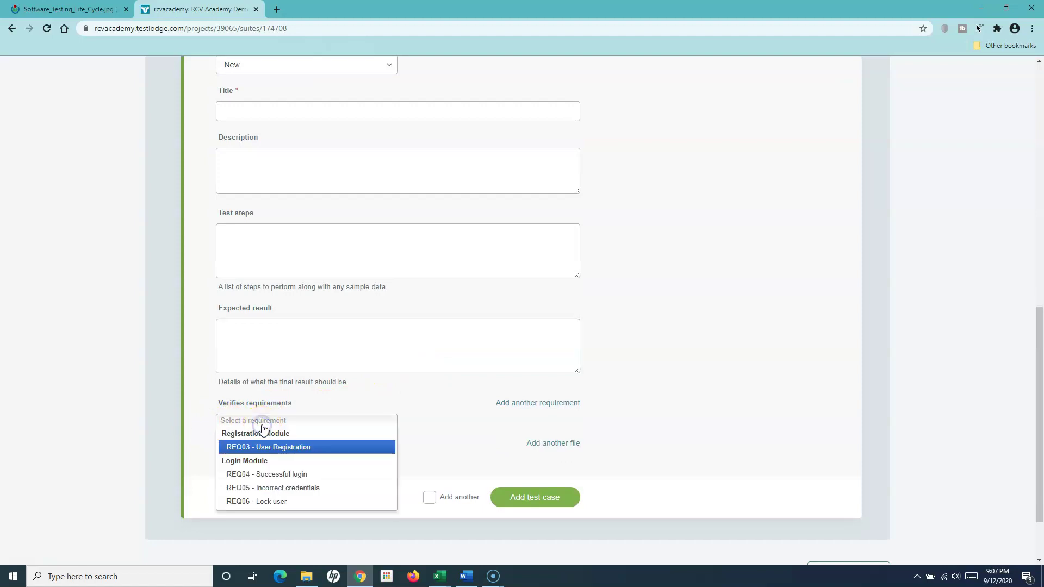
pyautogui.click(426, 415)
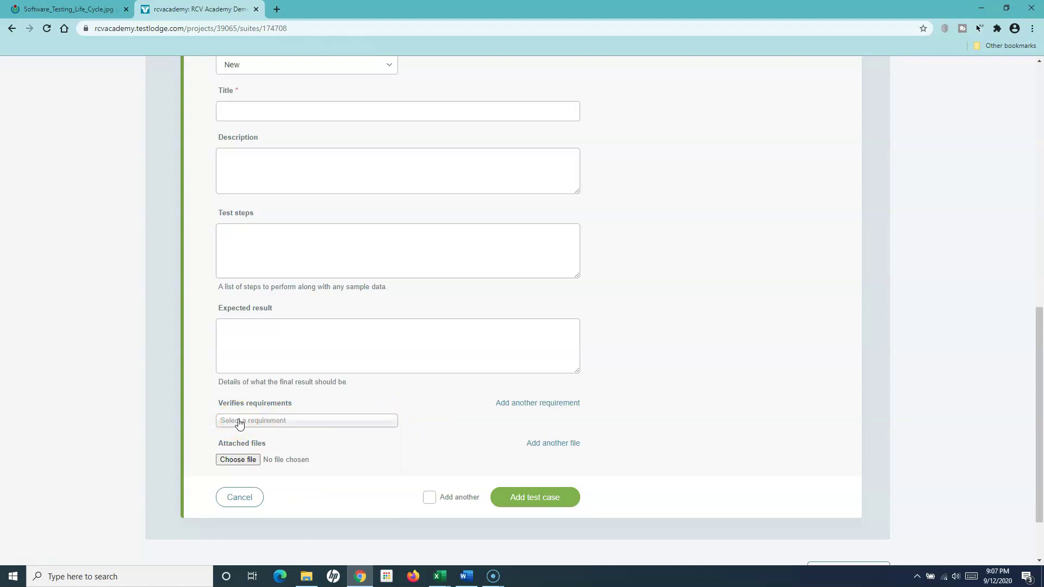
pyautogui.click(244, 443)
pyautogui.scroll(2, 577, 366)
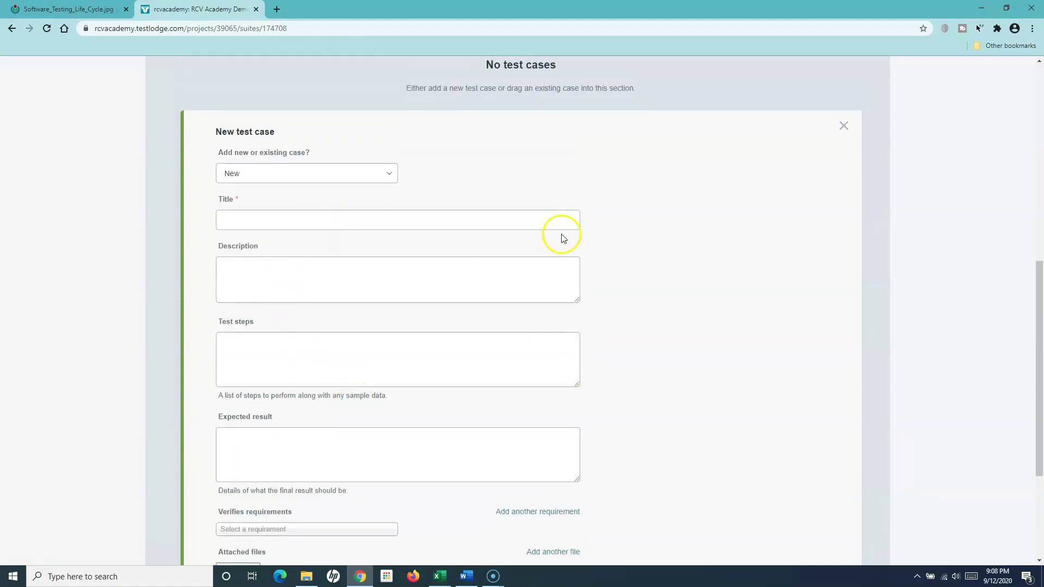
pyautogui.scroll(-3, 578, 283)
# Step: Switch to Sample Test.xlsx in Excel and compare its Title, Description, Test Steps and Expected Result columns with the TestLodge form fields
pyautogui.click(440, 576)
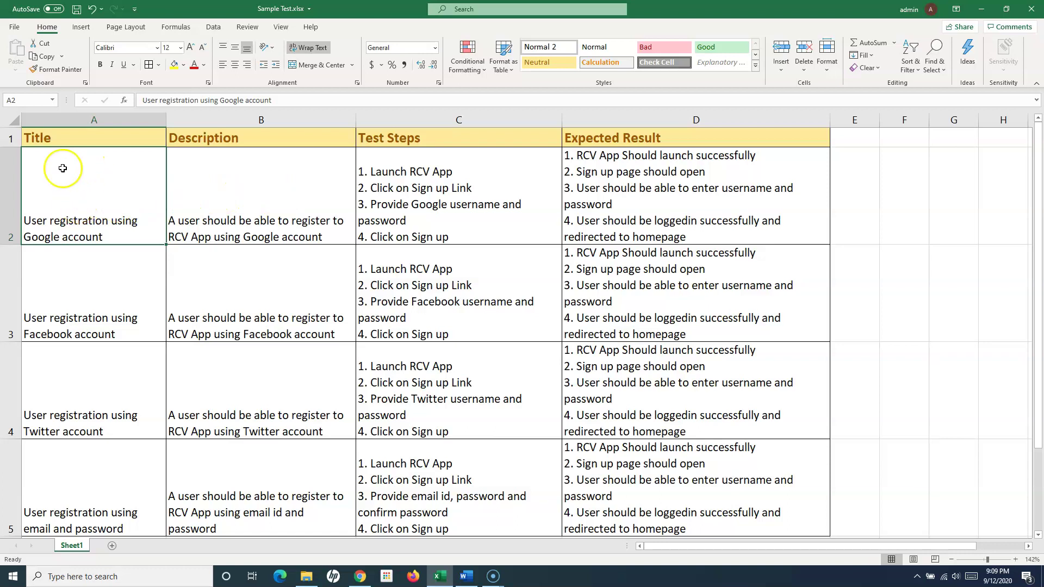
pyautogui.click(195, 194)
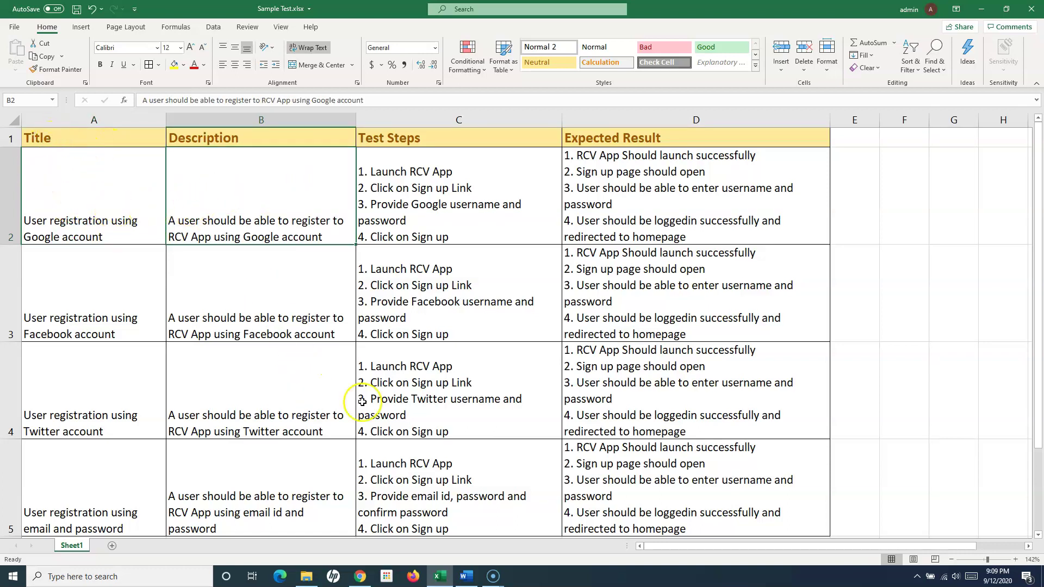
pyautogui.click(360, 575)
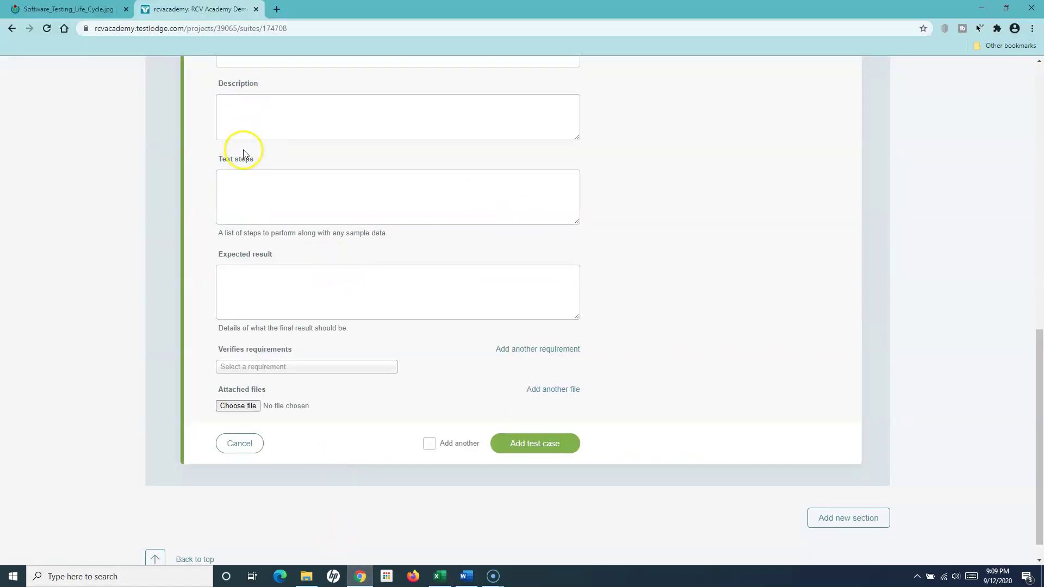
pyautogui.scroll(1, 243, 138)
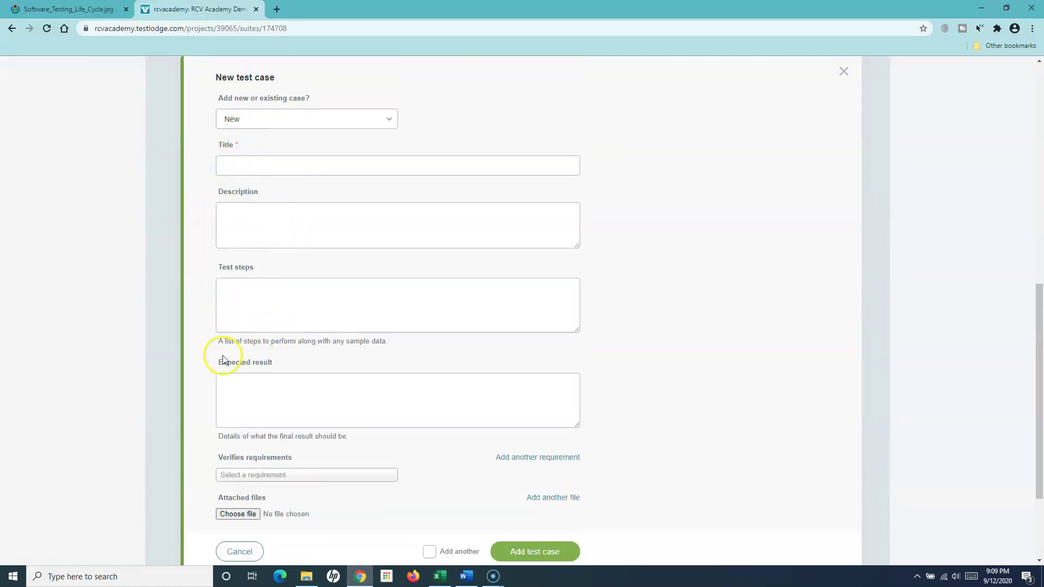
# Step: Copy the title "User registration using Google account" from cell A2 in Excel into the test case's Title field in TestLodge
pyautogui.click(439, 576)
pyautogui.click(122, 199)
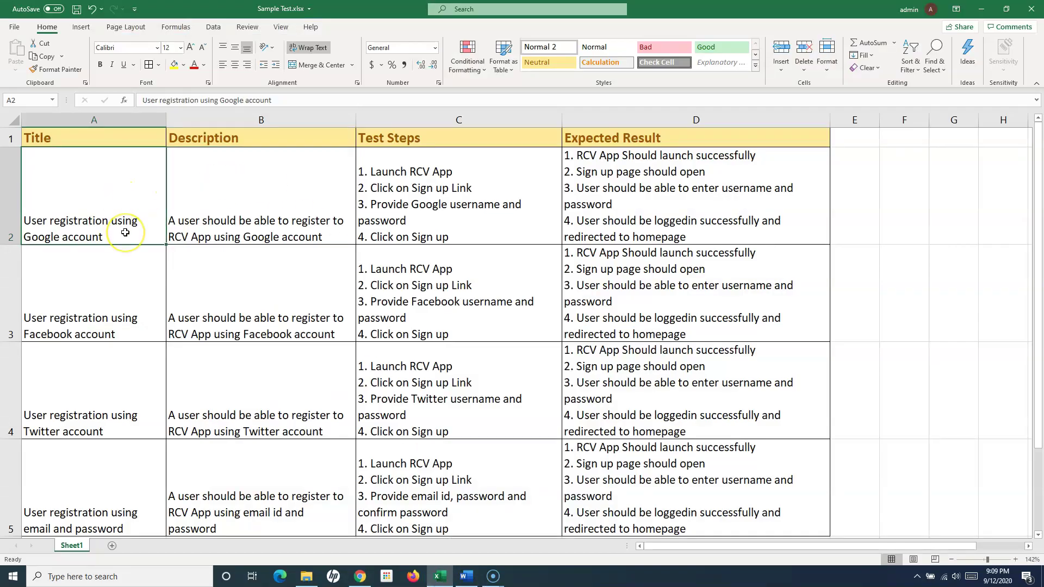
pyautogui.hotkey('ctrl', 'c')
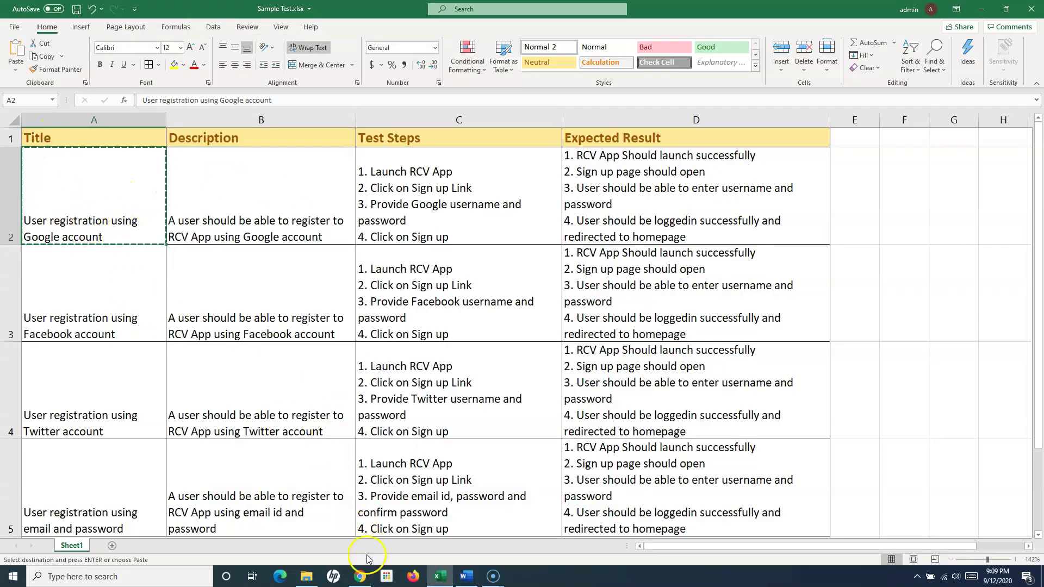
pyautogui.click(361, 577)
pyautogui.click(239, 163)
pyautogui.hotkey('ctrl', 'v')
pyautogui.click(275, 233)
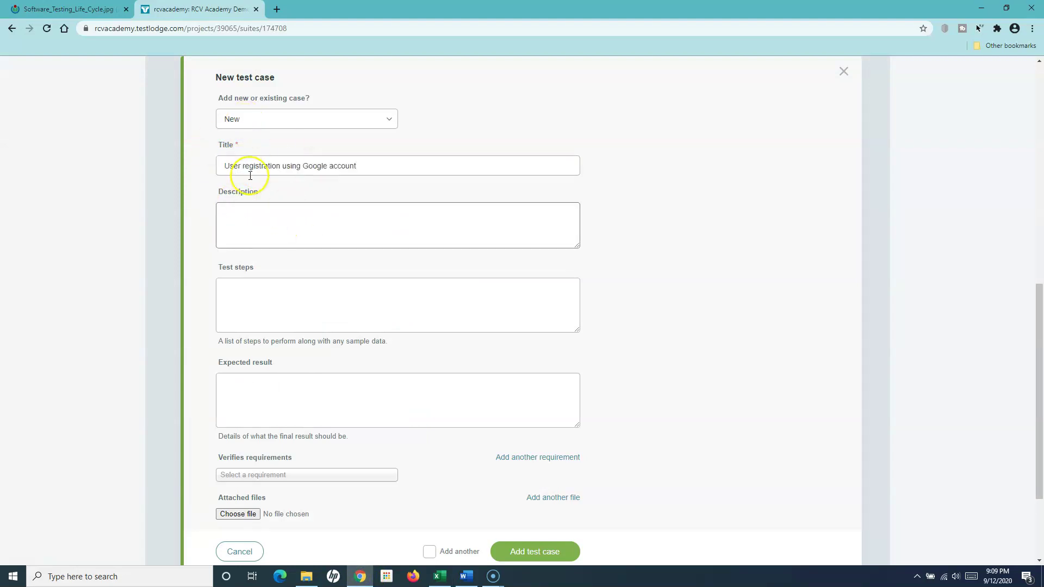
pyautogui.click(442, 576)
pyautogui.click(279, 223)
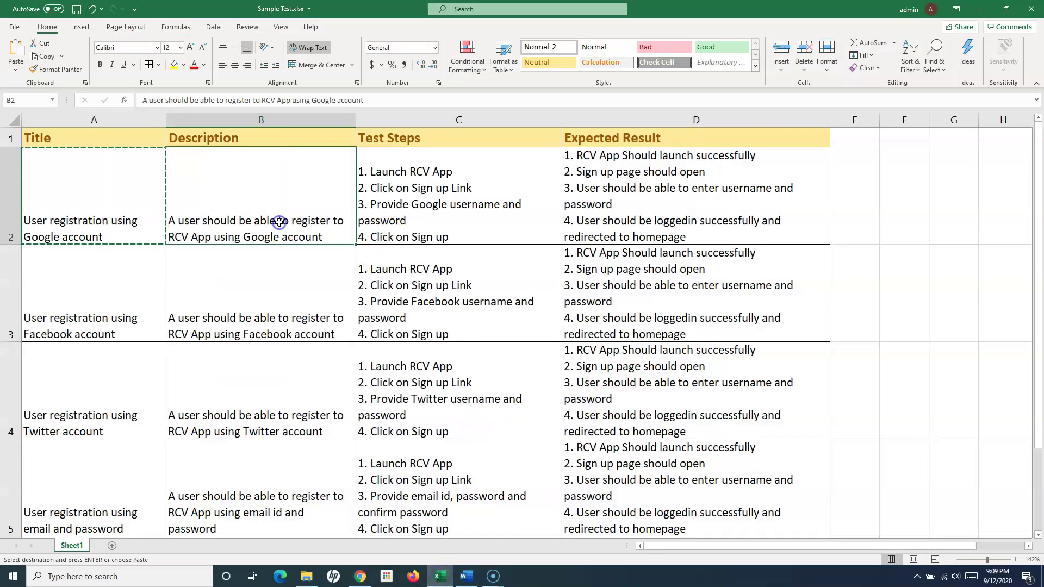
pyautogui.click(470, 210)
pyautogui.click(268, 205)
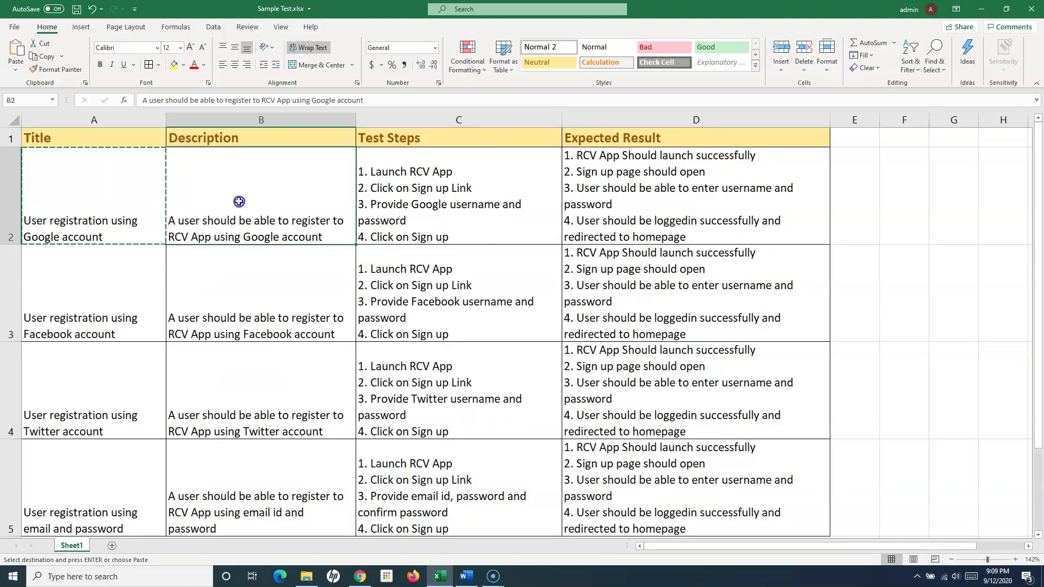
pyautogui.click(360, 575)
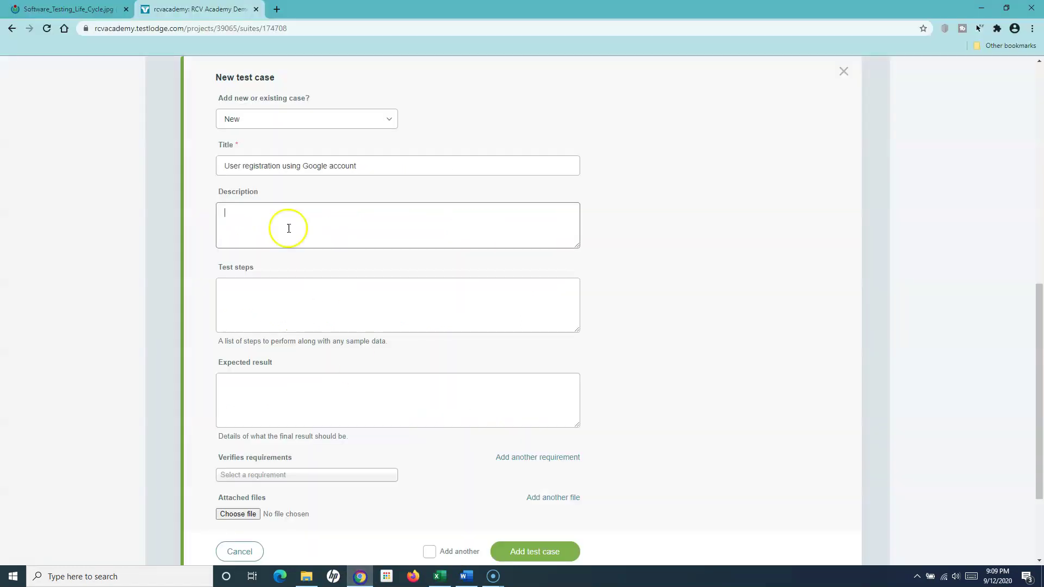
pyautogui.click(248, 221)
# Step: Copy the description "A user should be able to register to RCV App using Google account" from Excel cell B2 into TestLodge's Description field
pyautogui.click(440, 576)
pyautogui.click(407, 197)
pyautogui.click(303, 199)
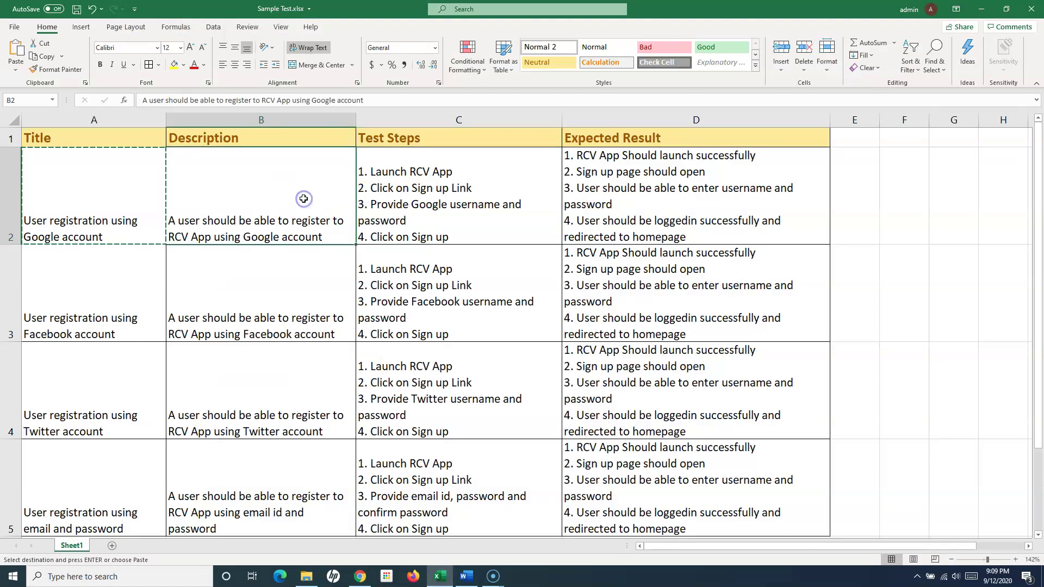
pyautogui.hotkey('ctrl', 'c')
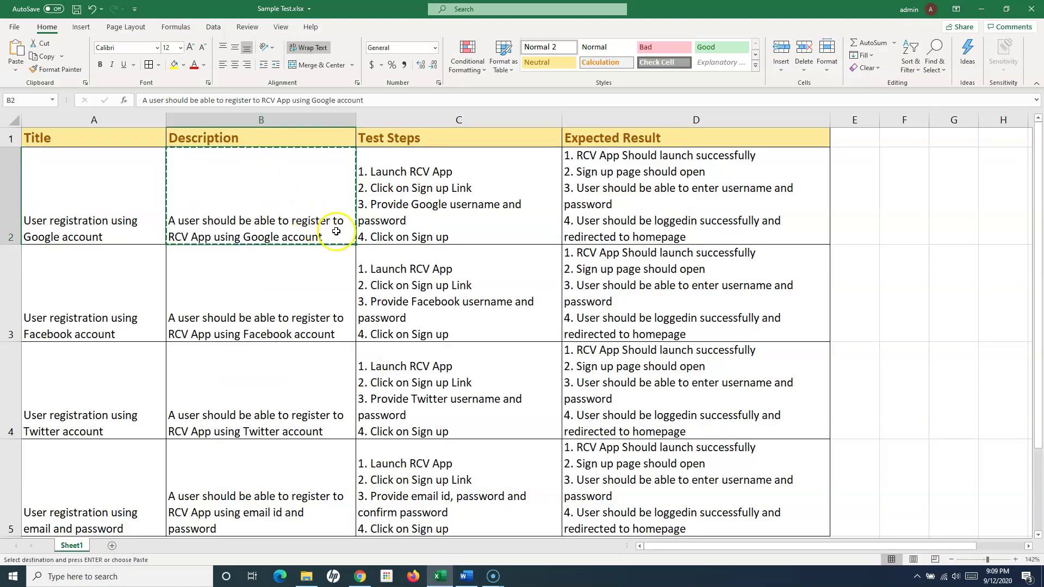
pyautogui.click(363, 572)
pyautogui.click(248, 217)
pyautogui.hotkey('ctrl', 'v')
# Step: Copy the four Google sign-up test steps from cell C2 in Excel into the Test steps field in TestLodge
pyautogui.click(268, 303)
pyautogui.click(442, 572)
pyautogui.click(420, 212)
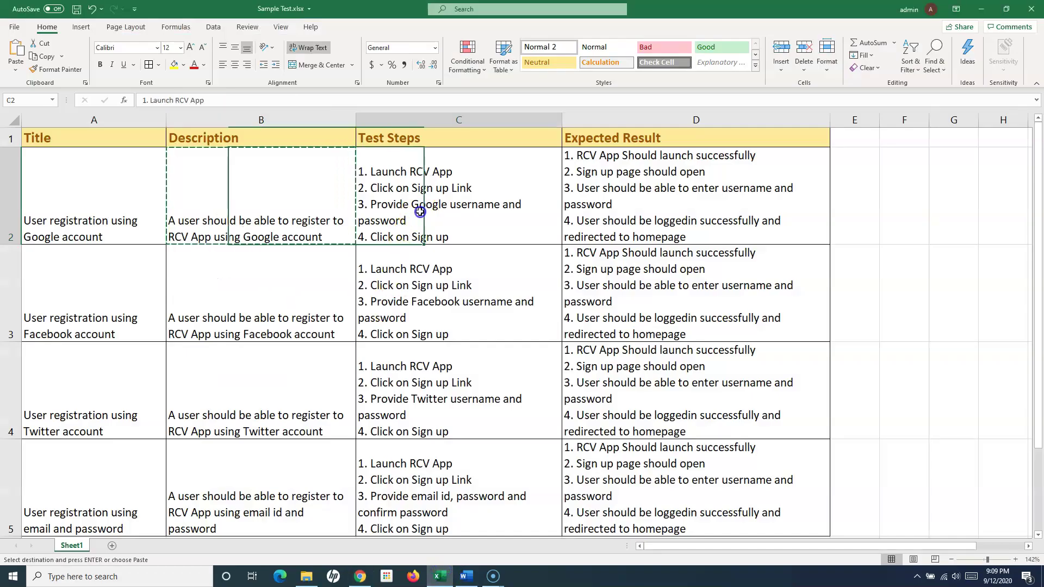
pyautogui.hotkey('ctrl', 'c')
pyautogui.hotkey('alt', 'Tab')
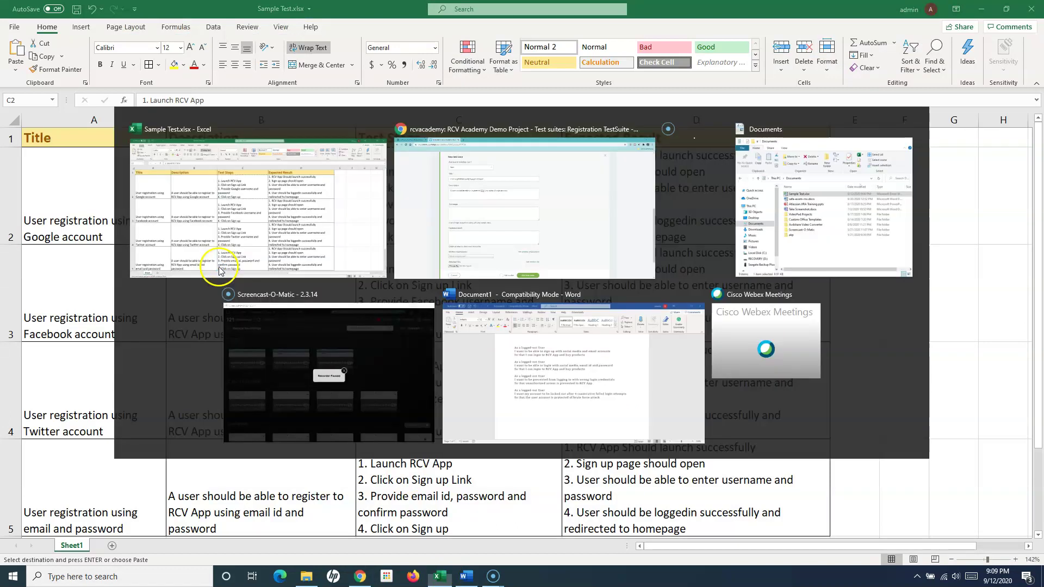
pyautogui.hotkey('ctrl', 'v')
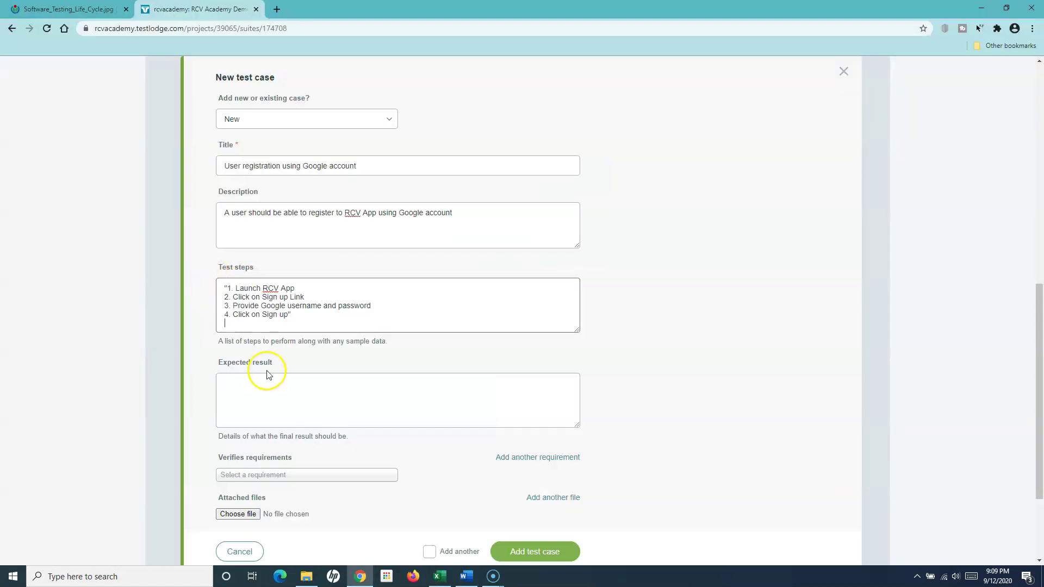
# Step: Copy the expected results from cell D2 in Excel into TestLodge's Expected result field and remove the leading quotation mark
pyautogui.click(259, 391)
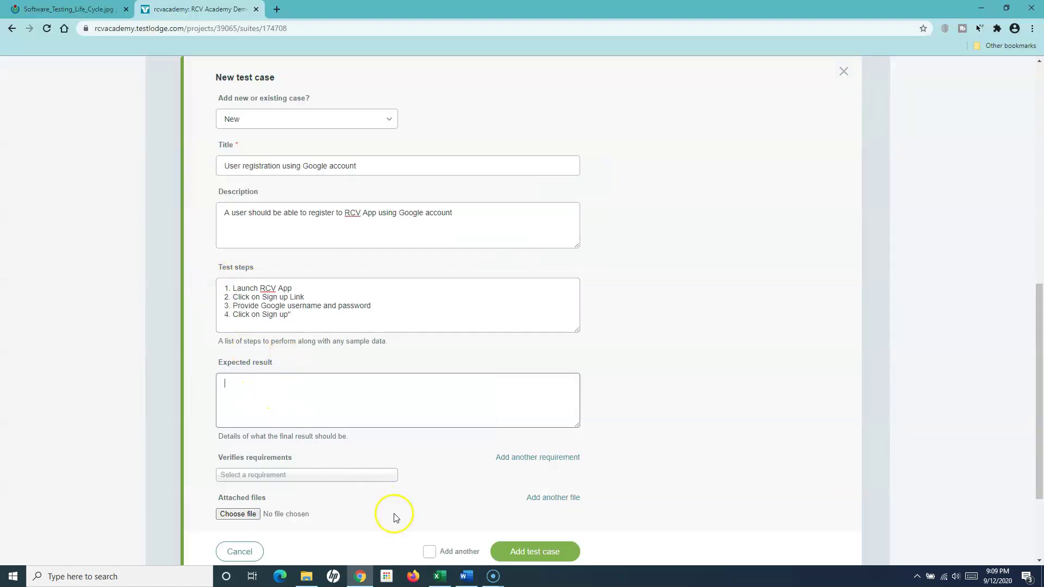
pyautogui.click(438, 575)
pyautogui.click(619, 209)
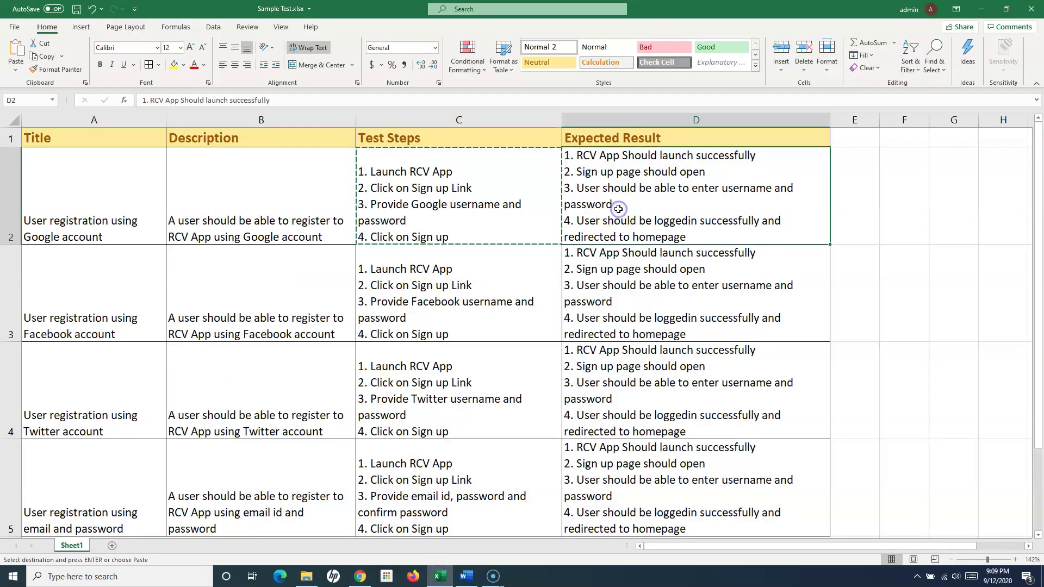
pyautogui.hotkey('ctrl', 'c')
pyautogui.hotkey('alt', 'Tab')
pyautogui.hotkey('ctrl', 'v')
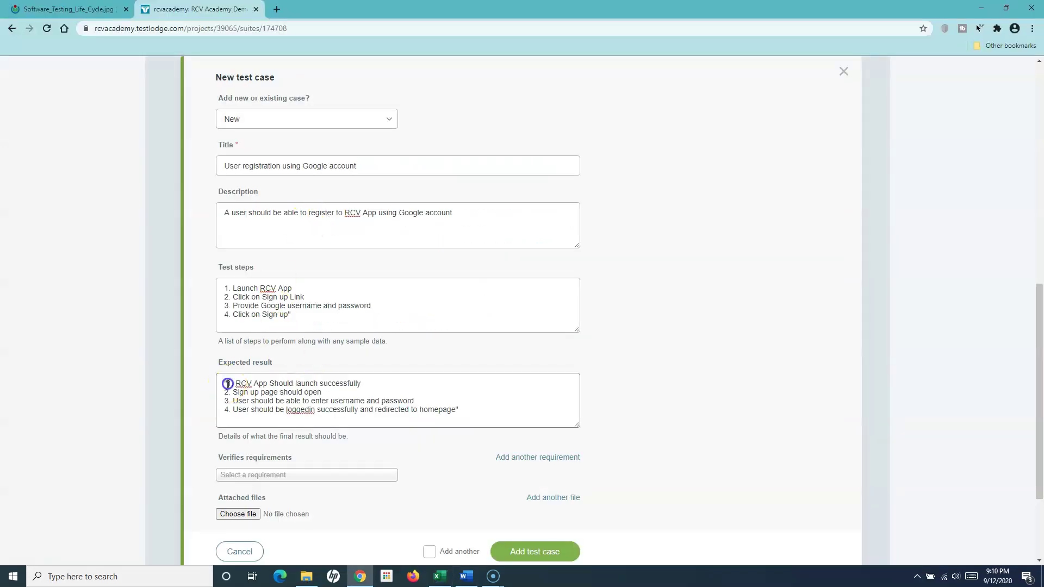
pyautogui.press('BackSpace')
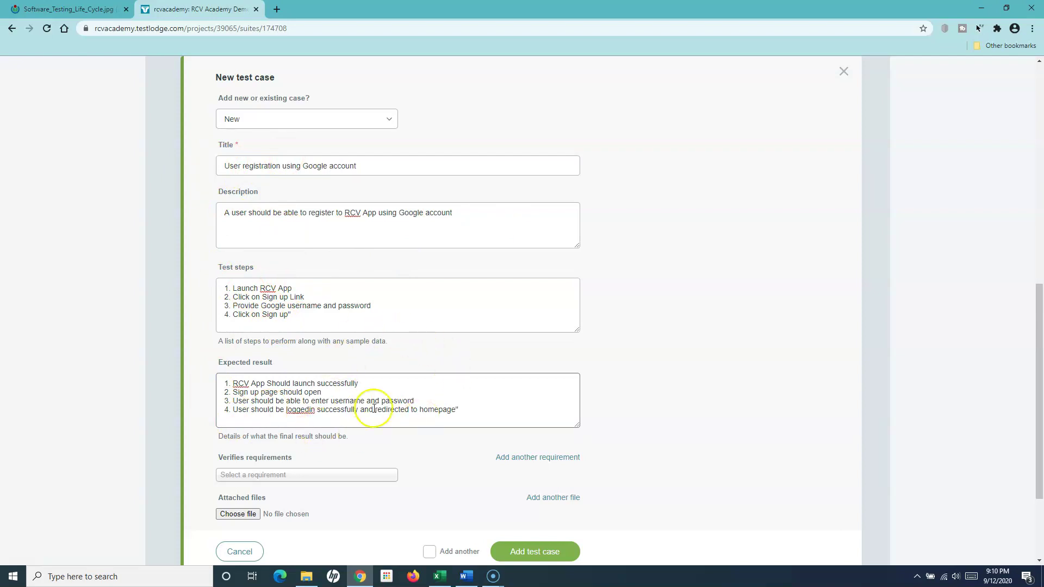
# Step: Review the filled-in test case, comparing each test step with its matching expected result
pyautogui.scroll(-1, 359, 380)
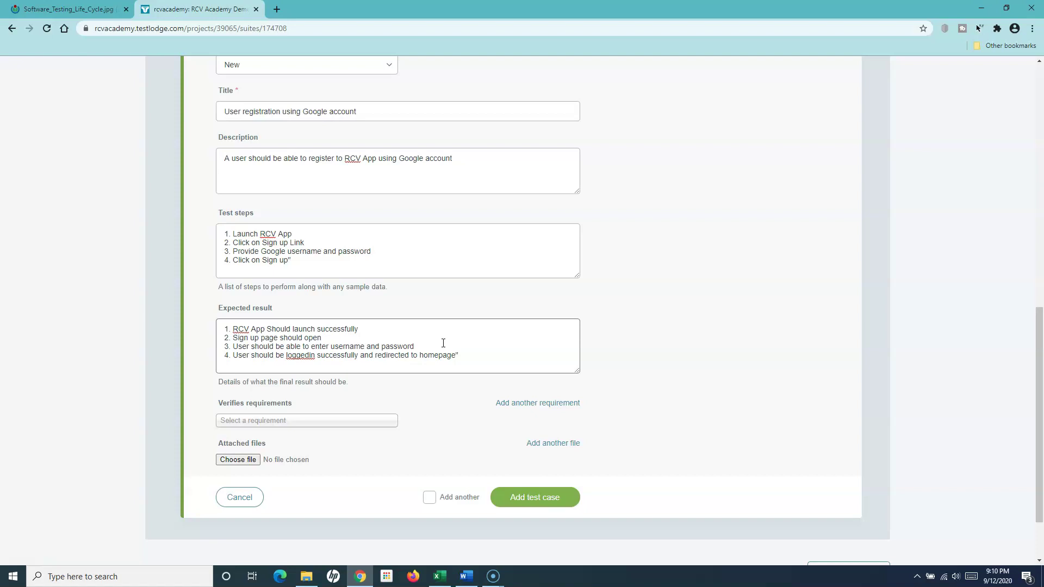
pyautogui.scroll(1, 233, 305)
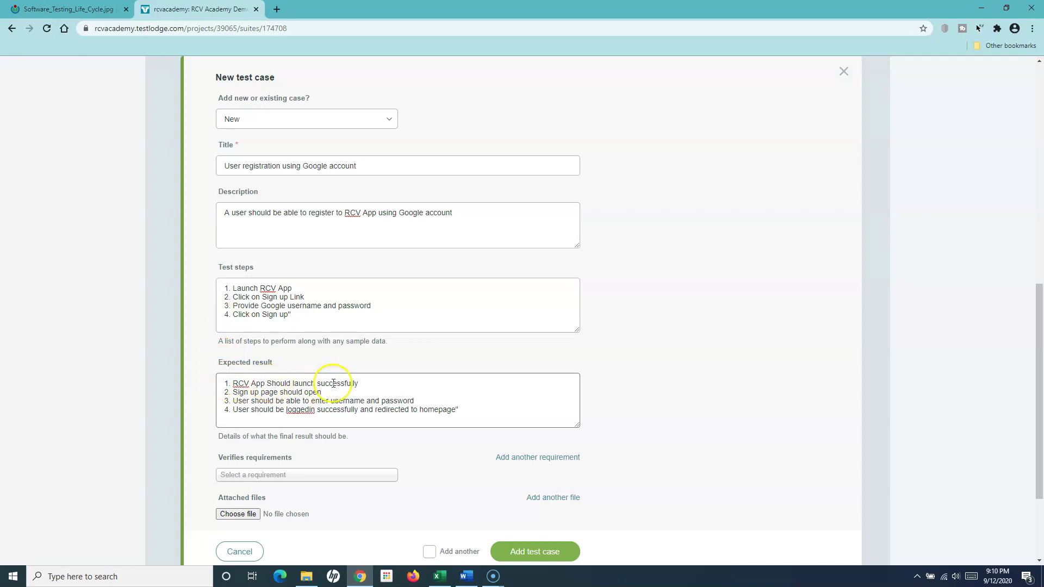
pyautogui.moveTo(366, 382); pyautogui.dragTo(228, 382)
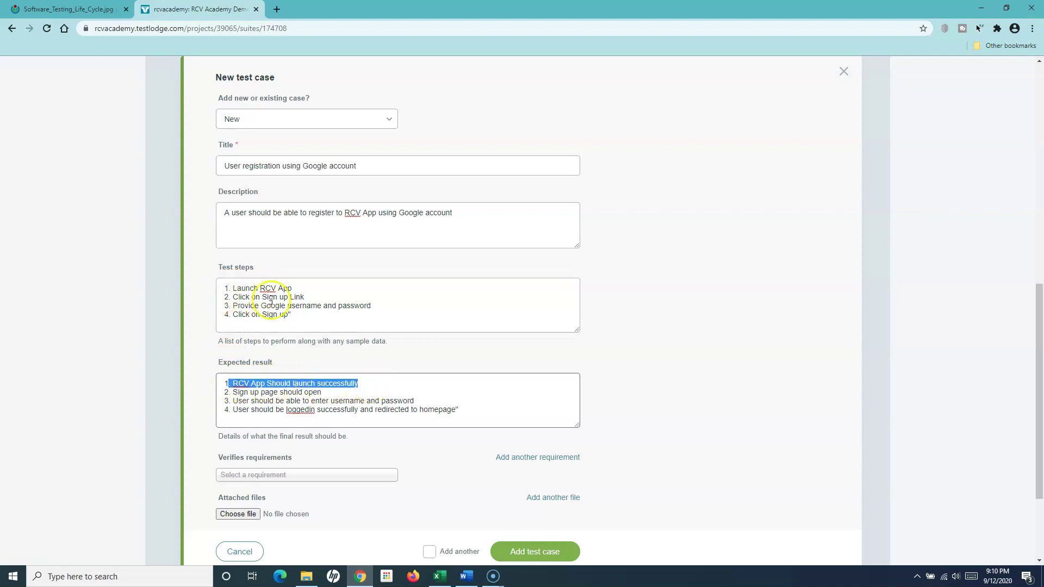
pyautogui.click(251, 391)
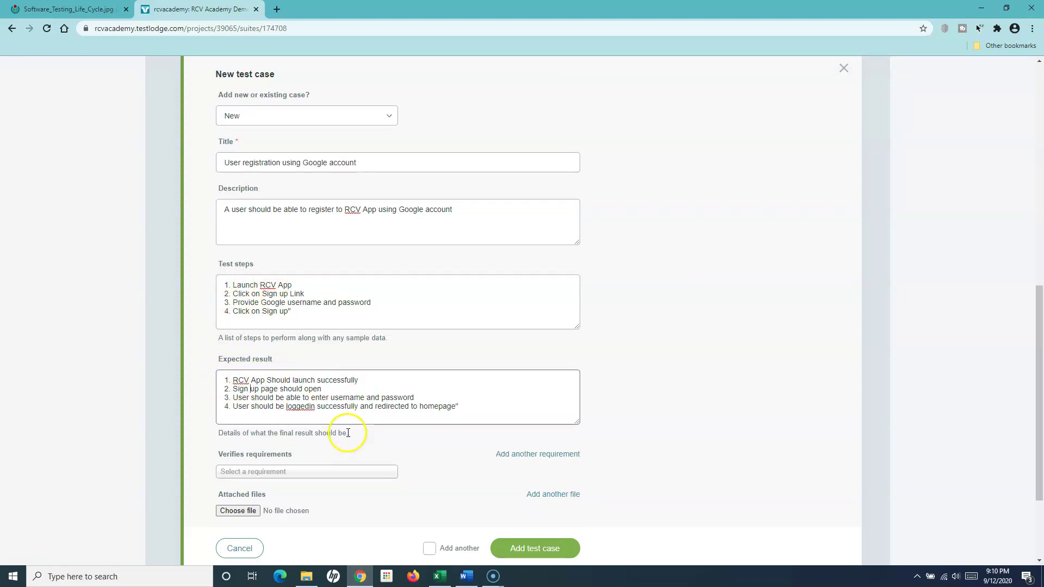
pyautogui.scroll(-2, 347, 431)
pyautogui.click(217, 338)
pyautogui.scroll(2, 237, 315)
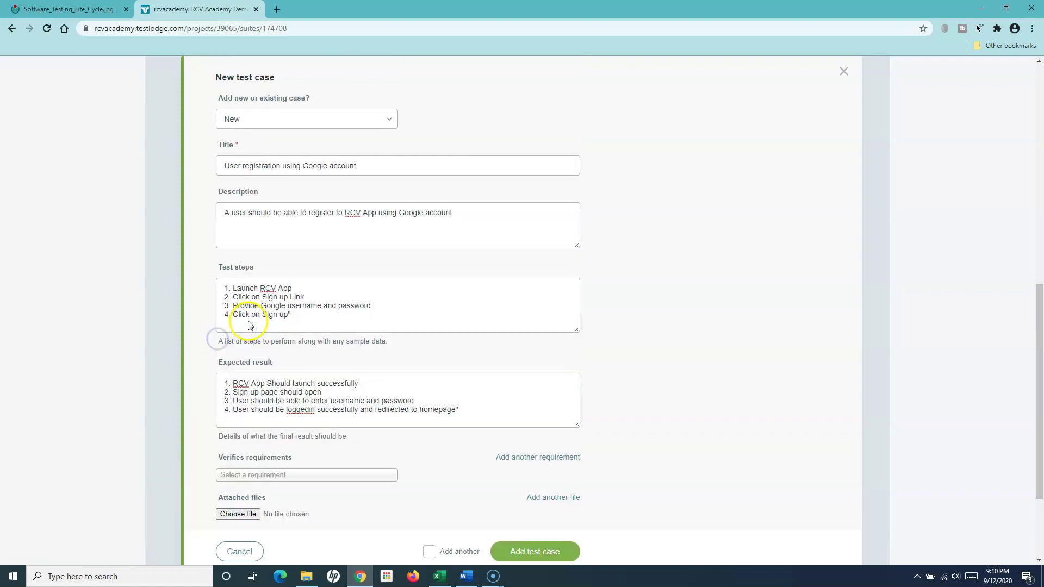
# Step: Link the Google registration test case to requirement REQ03 - User Registration
pyautogui.scroll(-3, 304, 325)
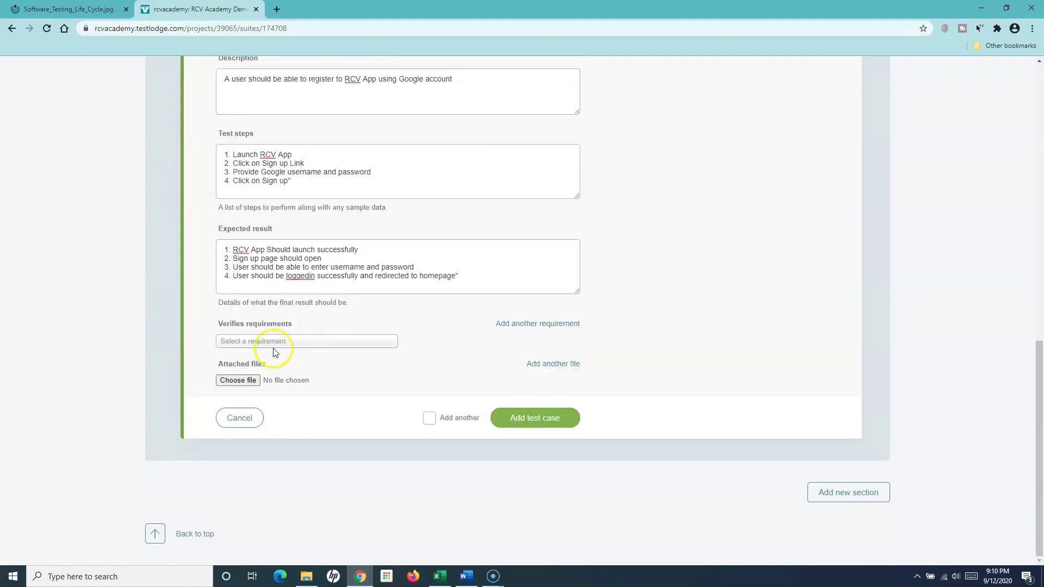
pyautogui.scroll(2, 296, 226)
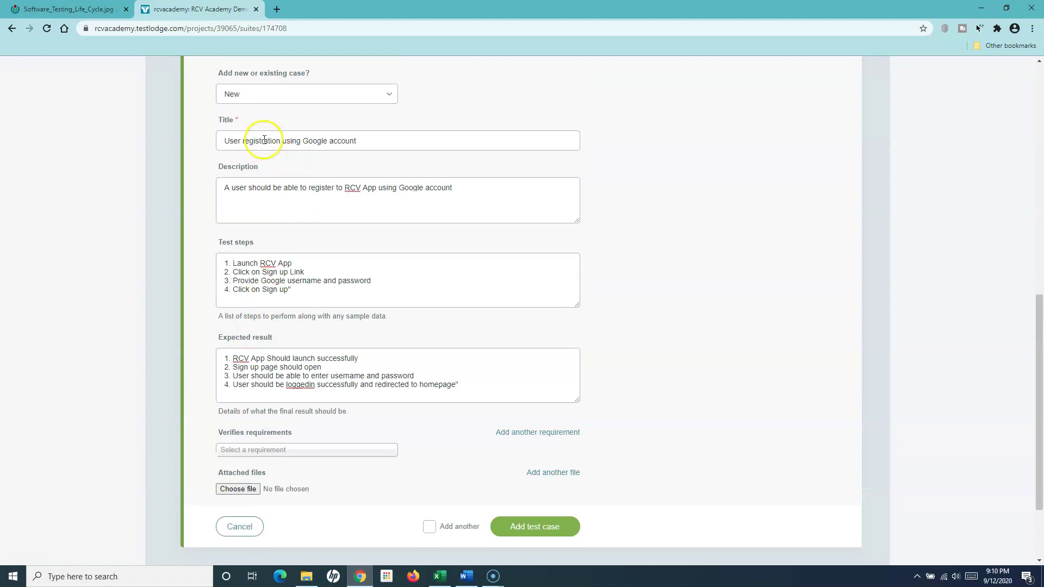
pyautogui.scroll(-2, 326, 344)
pyautogui.click(291, 342)
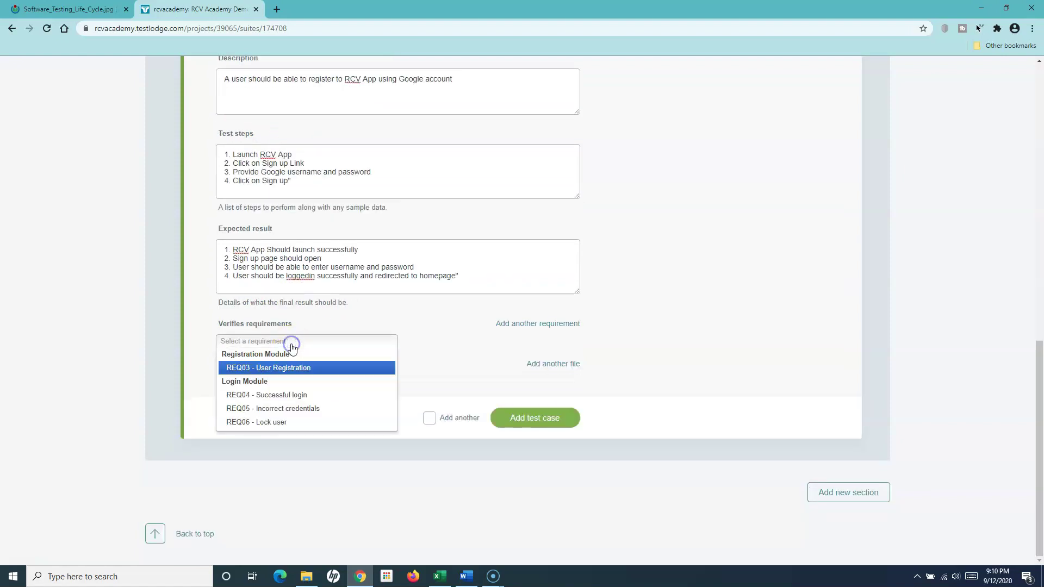
pyautogui.click(272, 368)
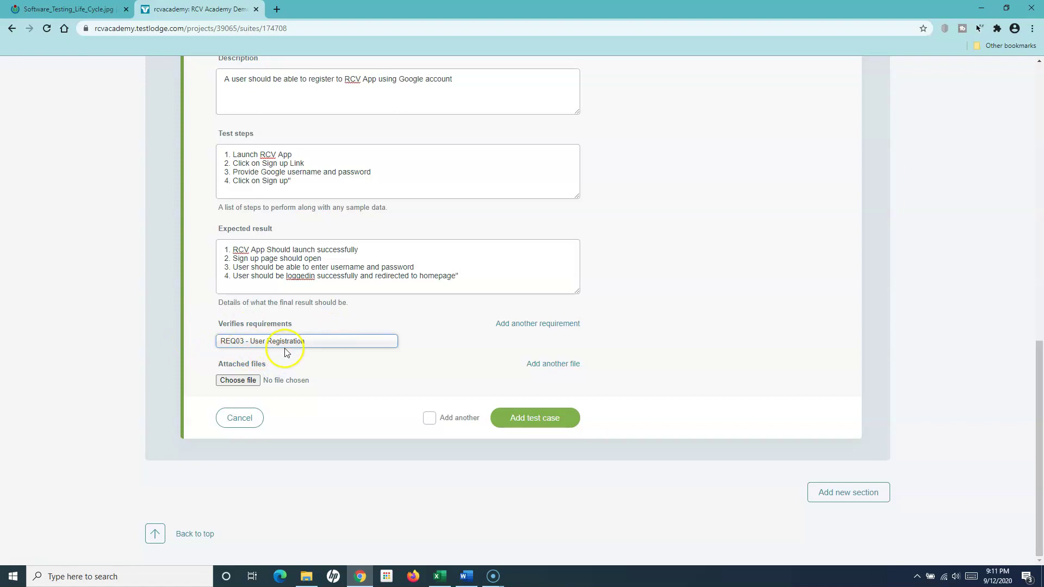
pyautogui.click(427, 354)
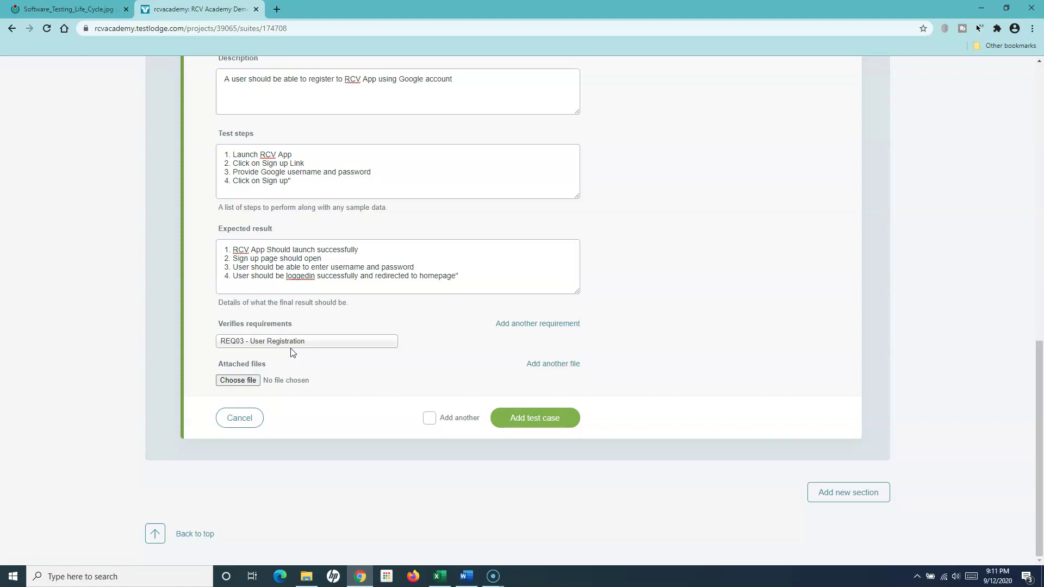
pyautogui.click(255, 382)
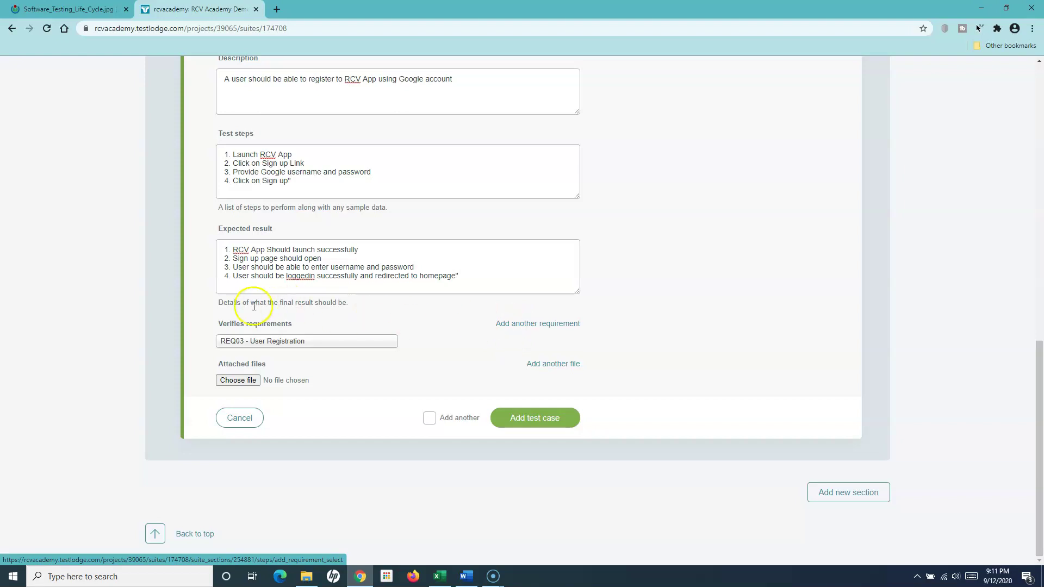
# Step: Add a second verified requirement to the test case and set it to REQ04 - Successful login
pyautogui.moveTo(212, 315); pyautogui.dragTo(276, 320)
pyautogui.click(311, 323)
pyautogui.click(510, 326)
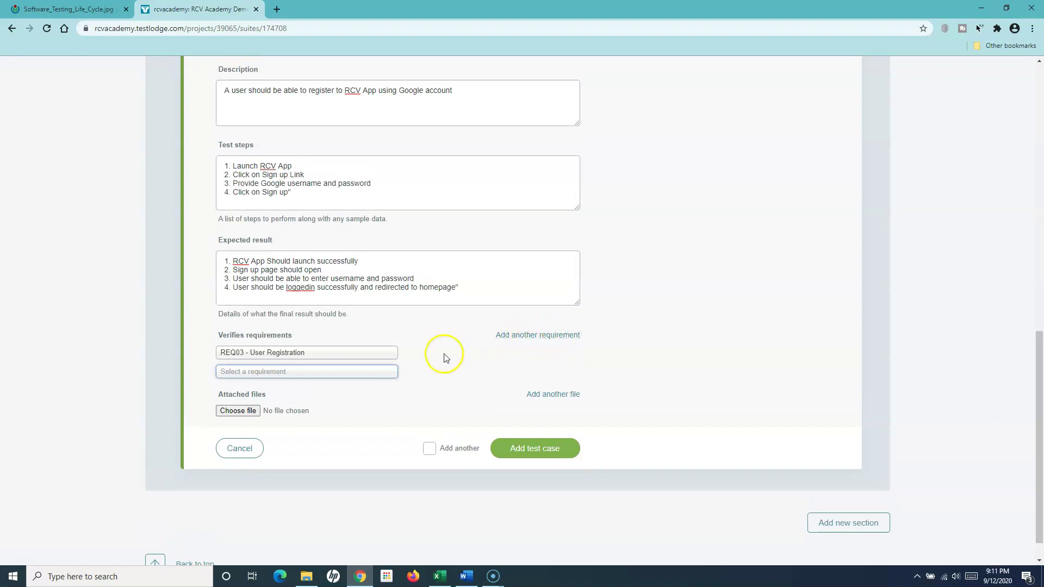
pyautogui.click(305, 372)
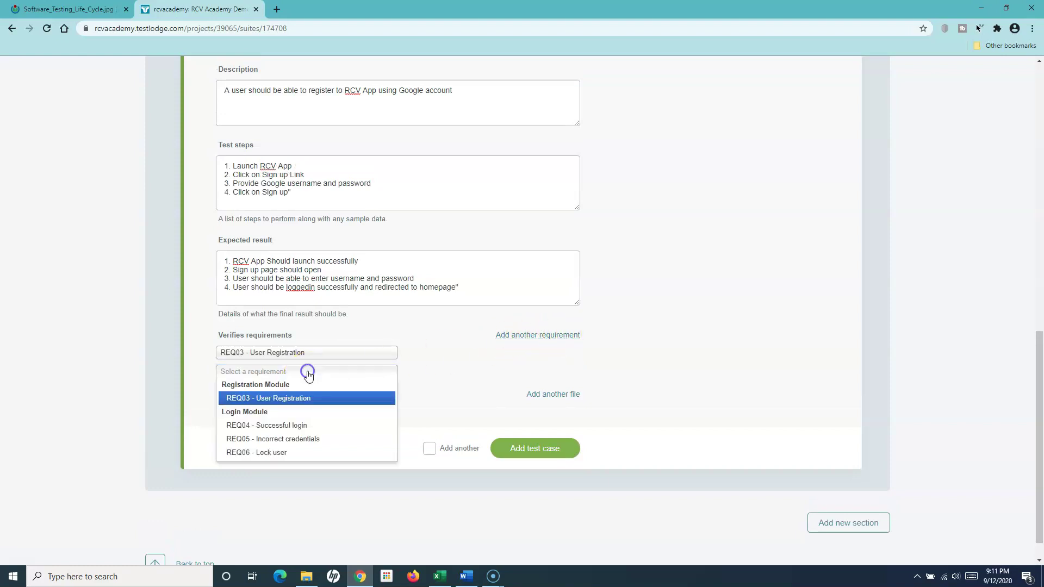
pyautogui.click(294, 427)
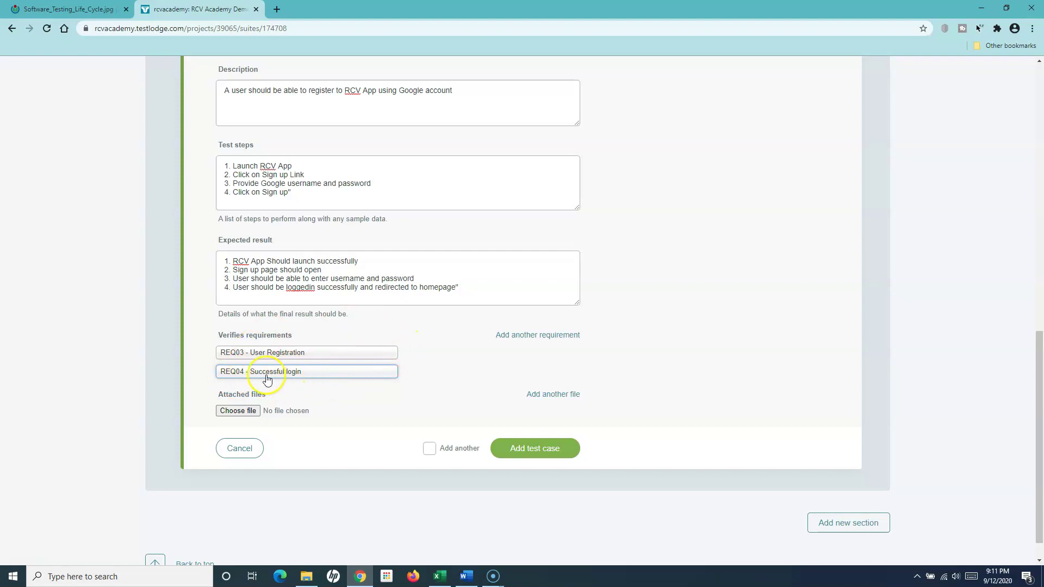
pyautogui.click(422, 382)
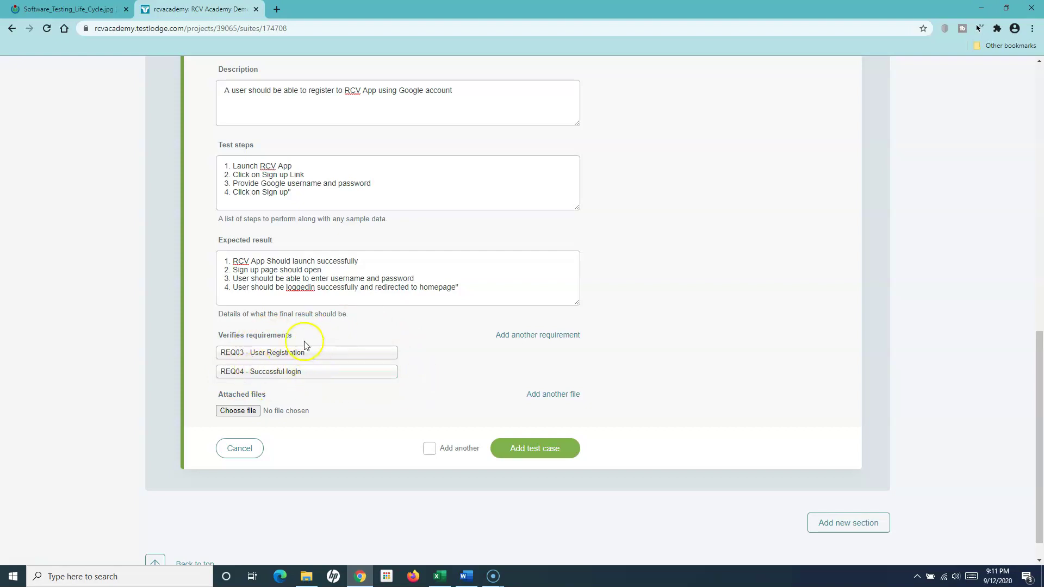
# Step: Save the Google registration test case with the option to add another enabled
pyautogui.scroll(-1, 462, 400)
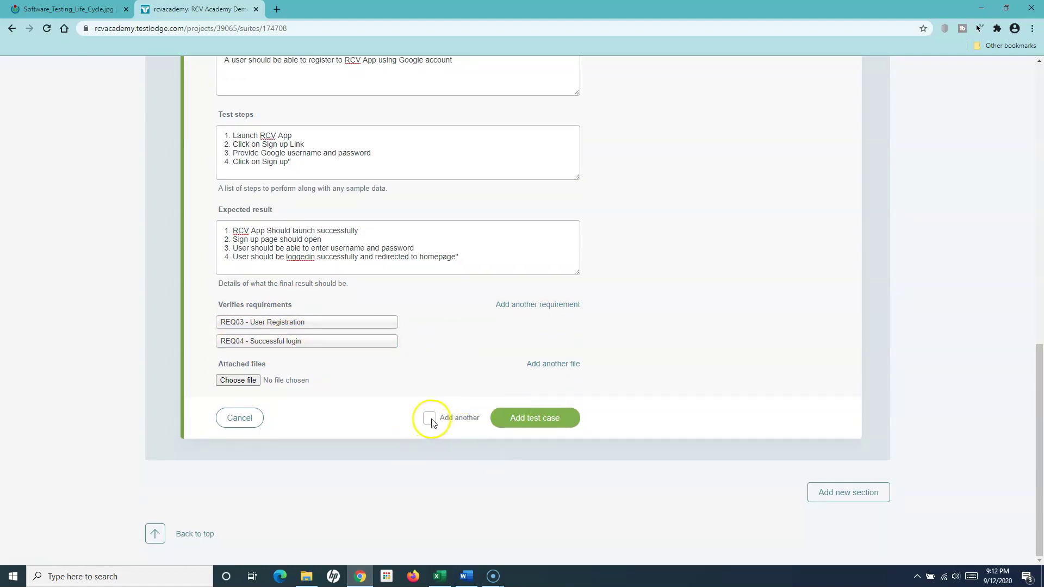
pyautogui.click(535, 417)
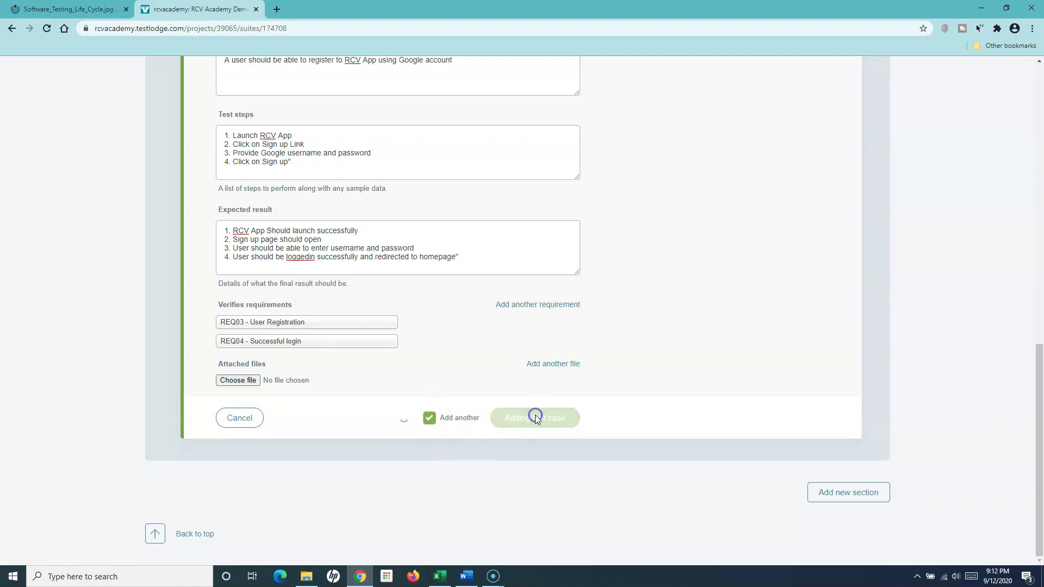
pyautogui.scroll(3, 646, 326)
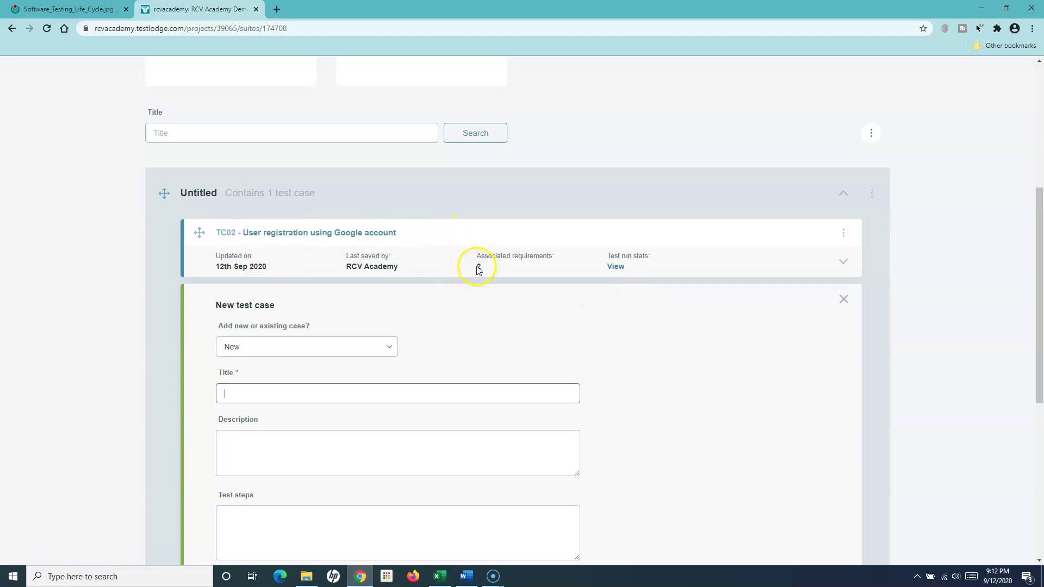
pyautogui.moveTo(602, 257); pyautogui.dragTo(657, 260)
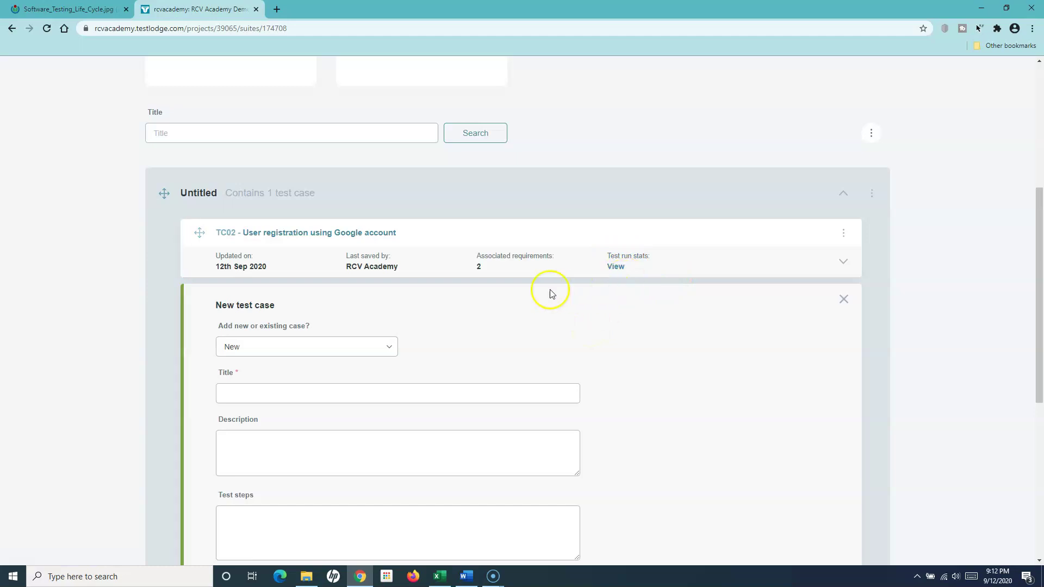
pyautogui.scroll(1, 631, 330)
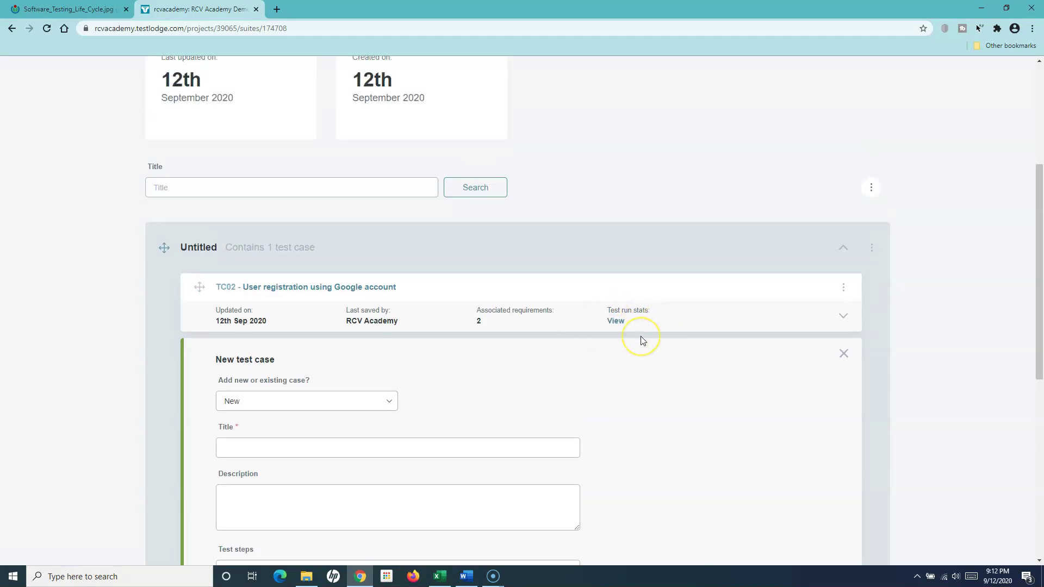
# Step: Copy the title "User registration using Facebook account" from Excel cell A3 into the new TestLodge test case's Title field
pyautogui.scroll(-6, 638, 339)
pyautogui.scroll(5, 640, 340)
pyautogui.scroll(-6, 641, 340)
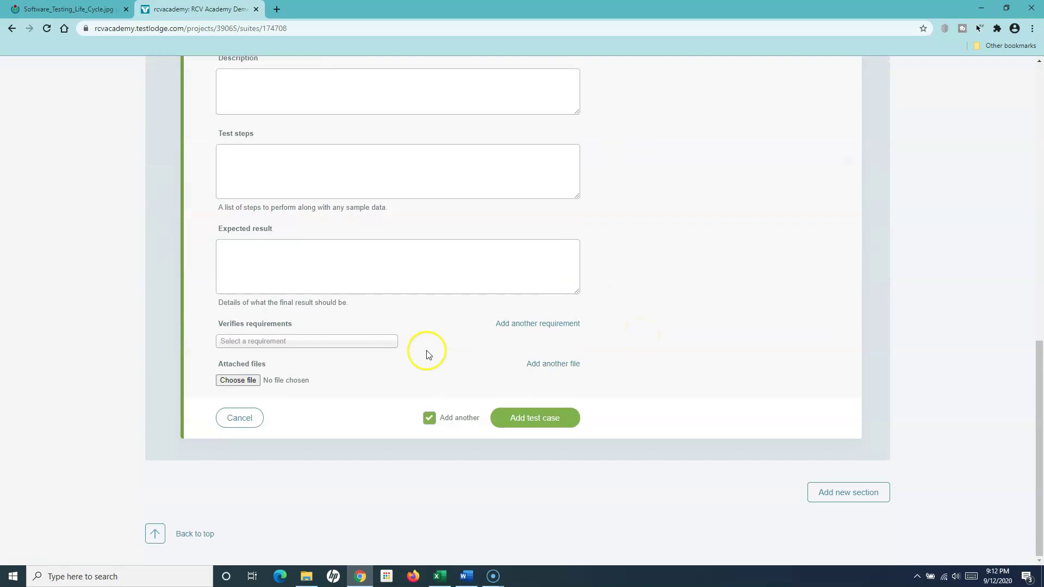
pyautogui.click(442, 575)
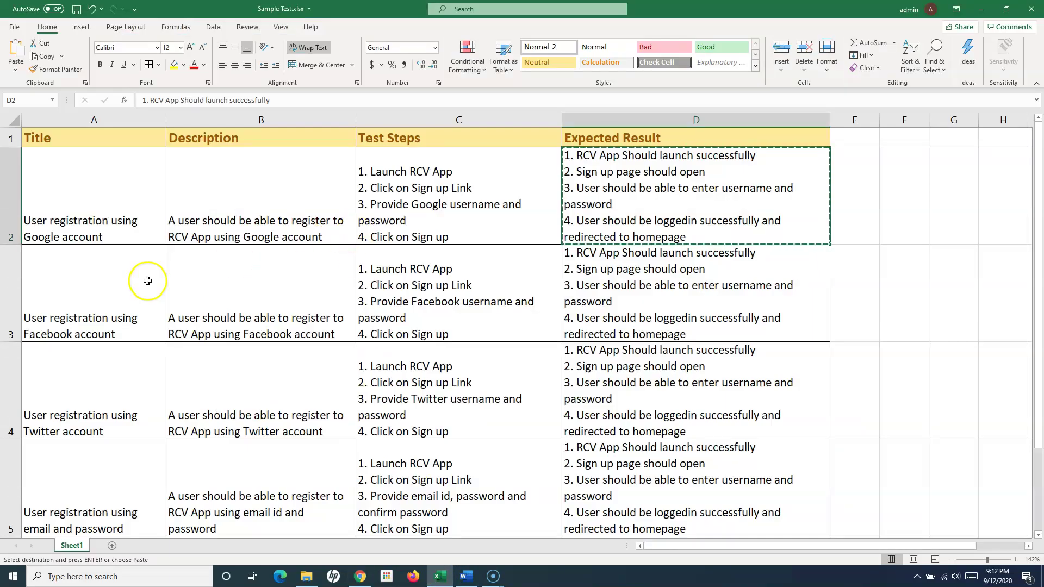
pyautogui.click(91, 284)
pyautogui.hotkey('ctrl', 'c')
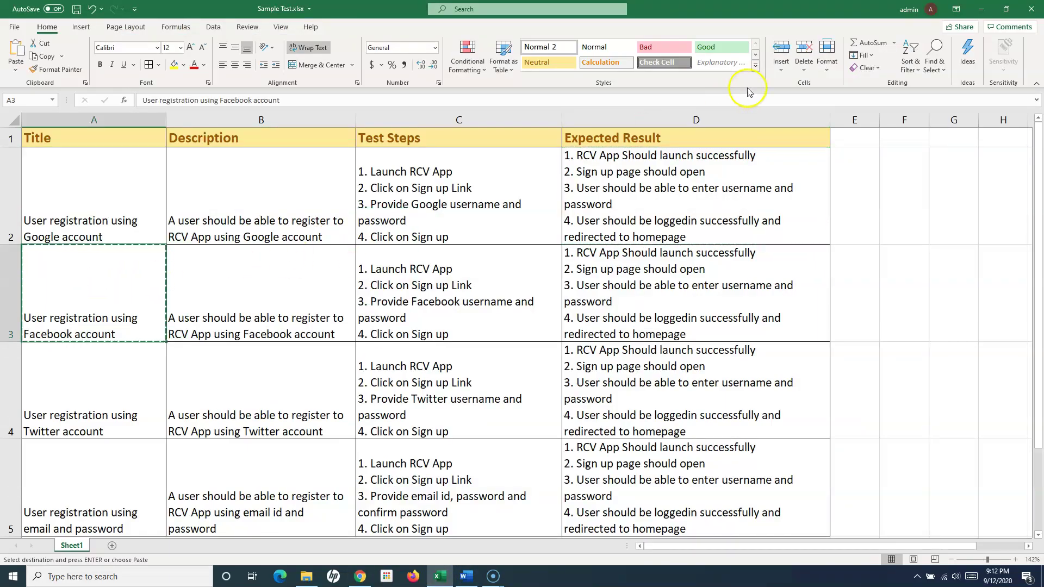
pyautogui.click(981, 11)
pyautogui.scroll(3, 293, 168)
pyautogui.hotkey('alt', 'Tab')
# Step: Copy the Facebook registration description, test steps and expected results from row 3 in Excel into the matching TestLodge fields
pyautogui.click(274, 307)
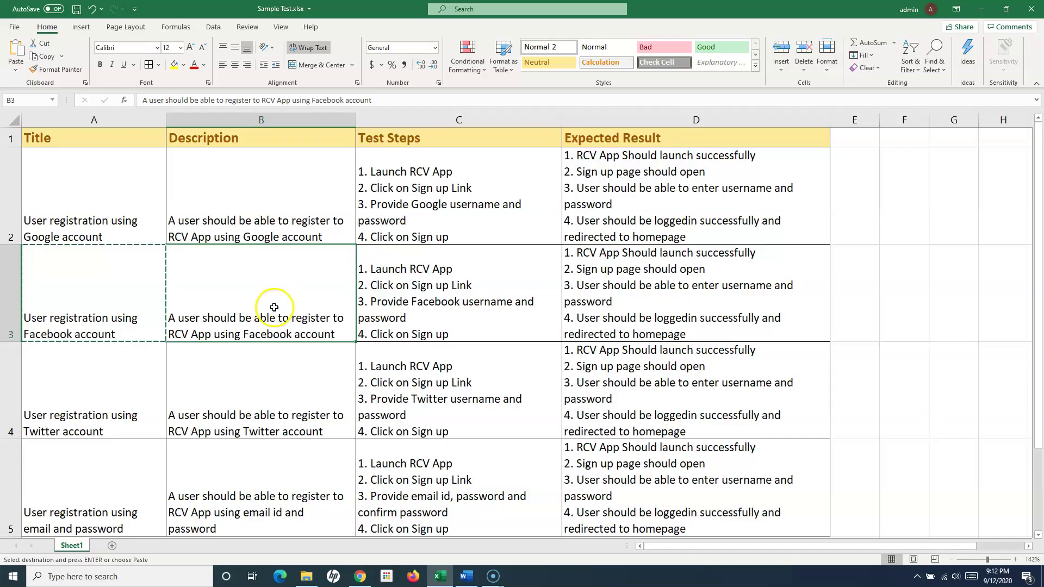
pyautogui.hotkey('ctrl', 'c')
pyautogui.click(981, 11)
pyautogui.click(308, 259)
pyautogui.hotkey('ctrl', 'v')
# Step: Link the Facebook test case to REQ03 - User Registration and save it without adding another
pyautogui.scroll(-3, 500, 402)
pyautogui.click(304, 341)
pyautogui.click(263, 366)
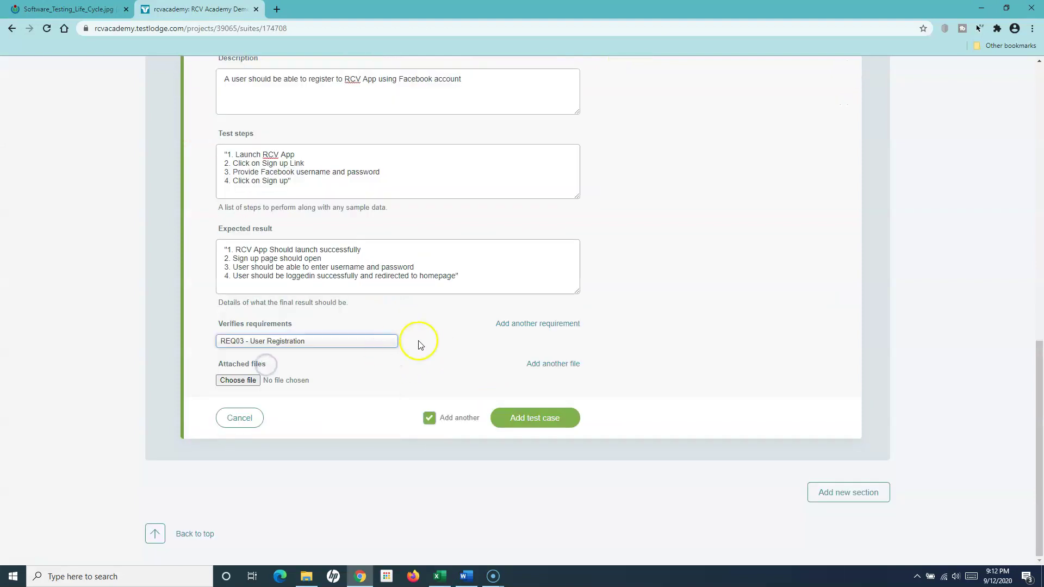
pyautogui.click(429, 417)
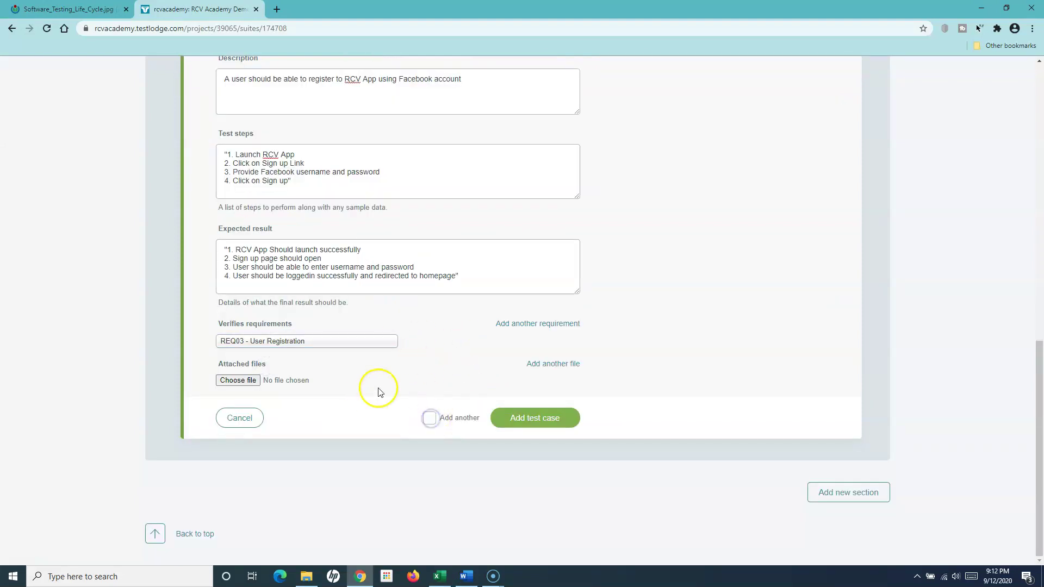
pyautogui.click(536, 418)
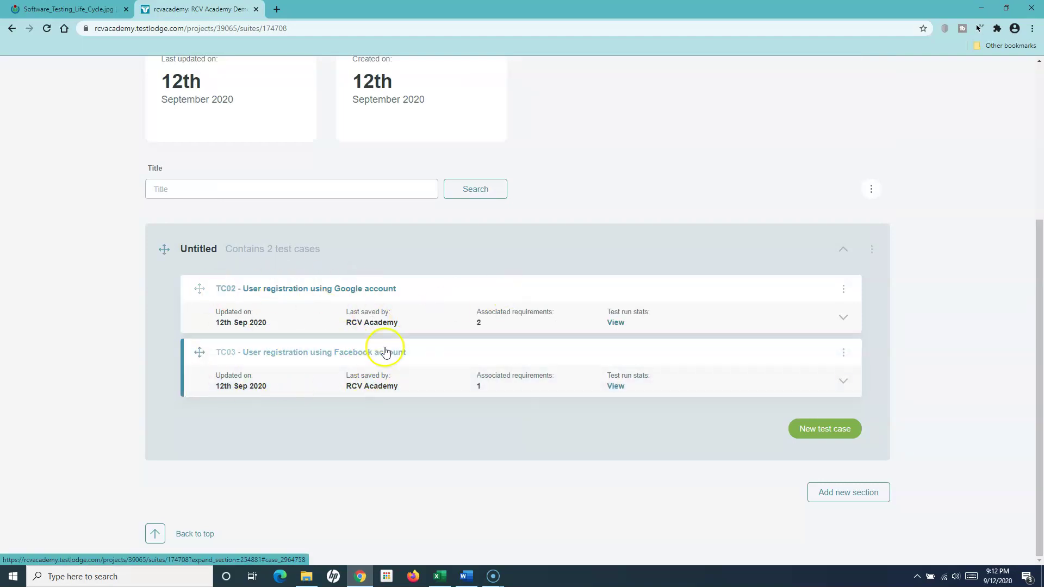
# Step: Review the Registration TestSuite's summary and test cases, including the test run stats of the Google registration case
pyautogui.scroll(5, 292, 331)
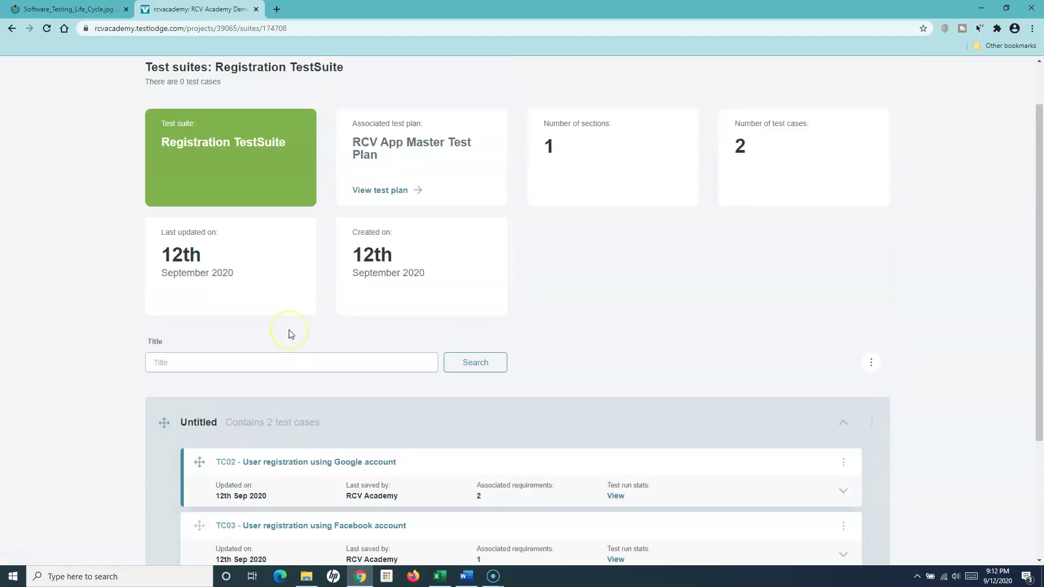
pyautogui.scroll(-4, 414, 366)
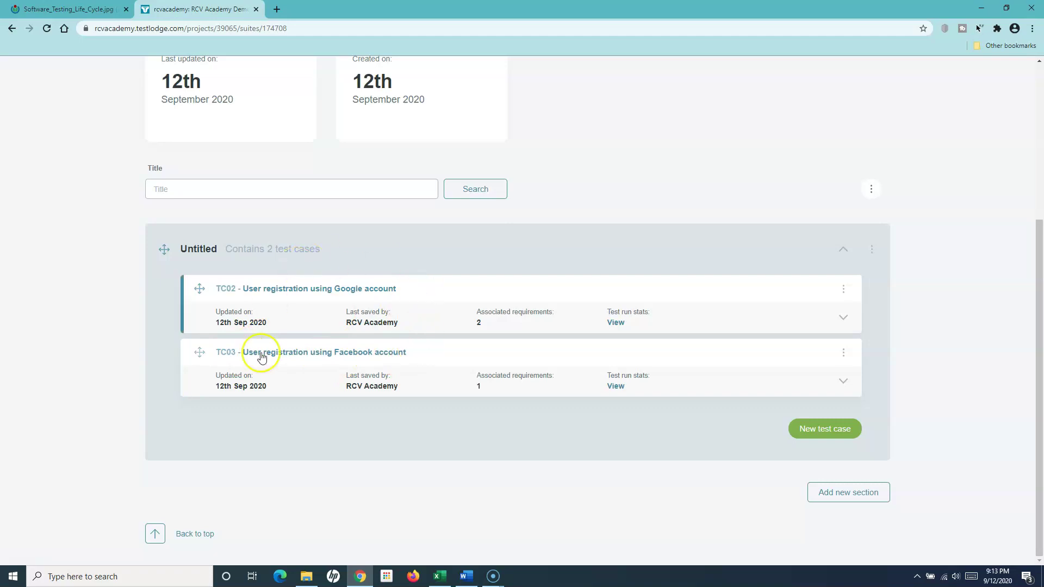
pyautogui.scroll(4, 448, 383)
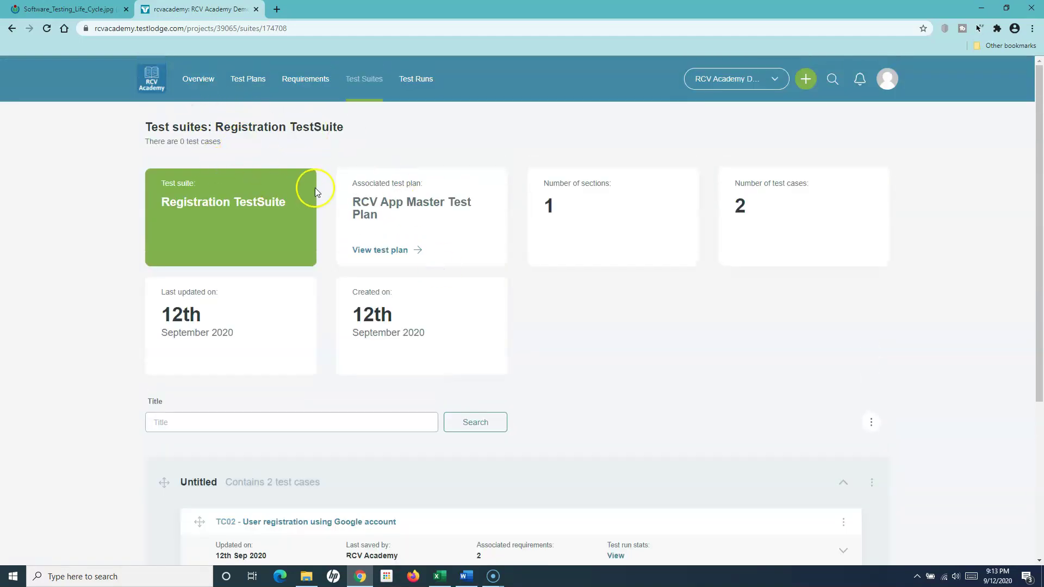
pyautogui.scroll(-1, 518, 343)
pyautogui.scroll(-4, 518, 344)
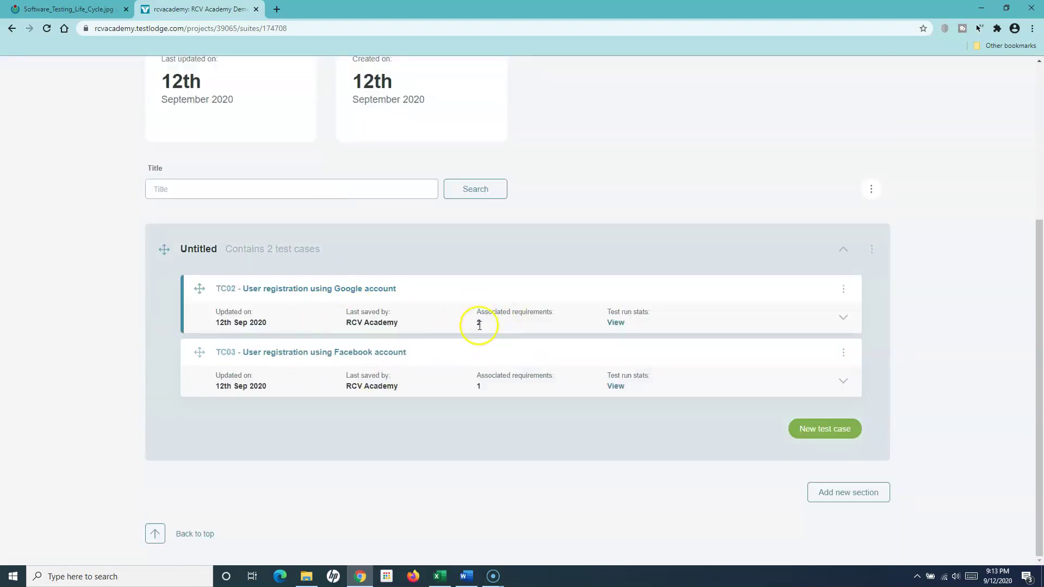
pyautogui.click(614, 323)
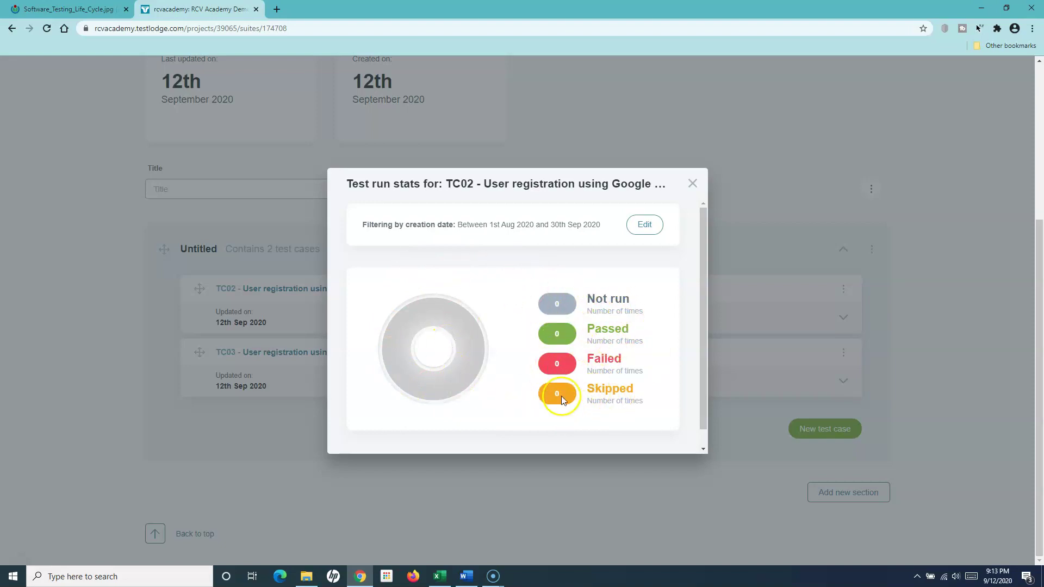
pyautogui.click(691, 183)
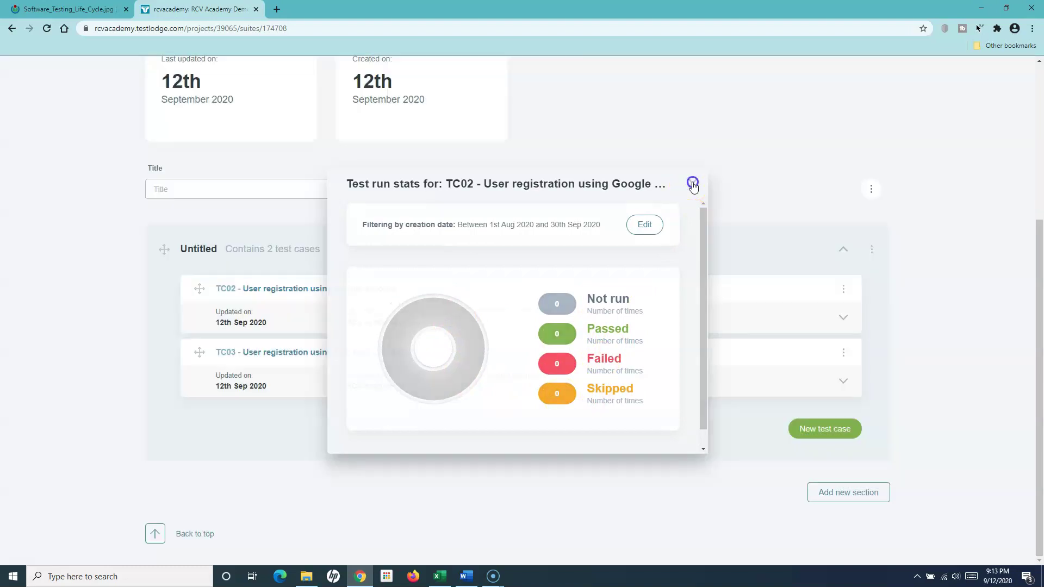
# Step: Open the Registration Module requirement document and expand REQ03 - User Registration to view its associated test cases
pyautogui.scroll(5, 400, 344)
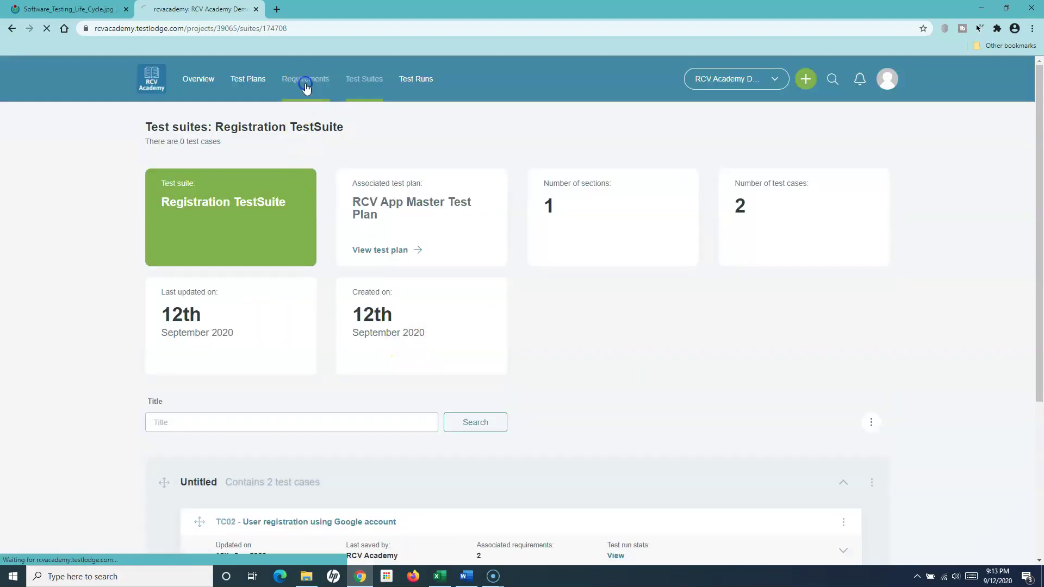
pyautogui.click(305, 80)
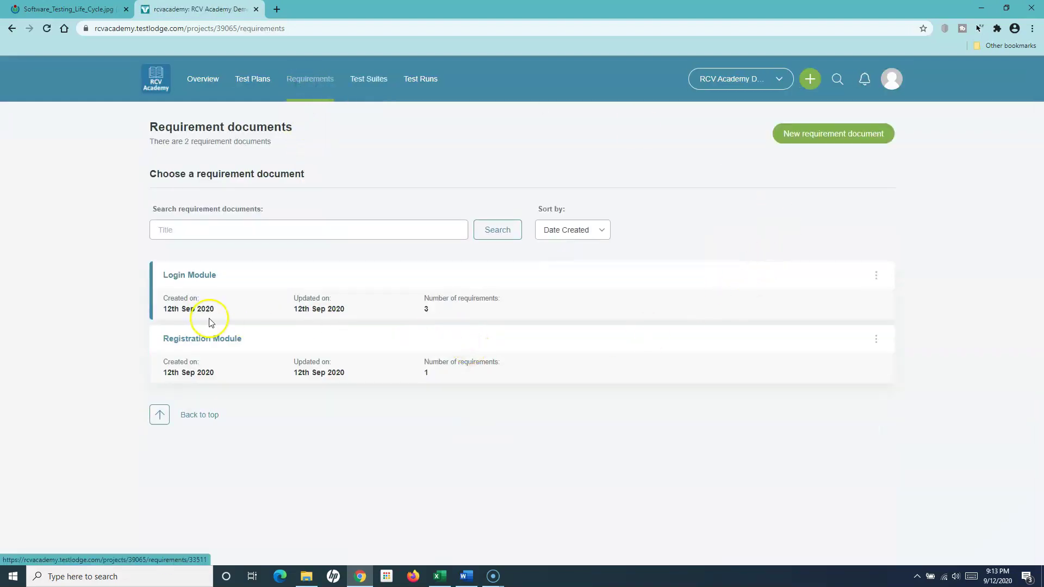
pyautogui.click(208, 345)
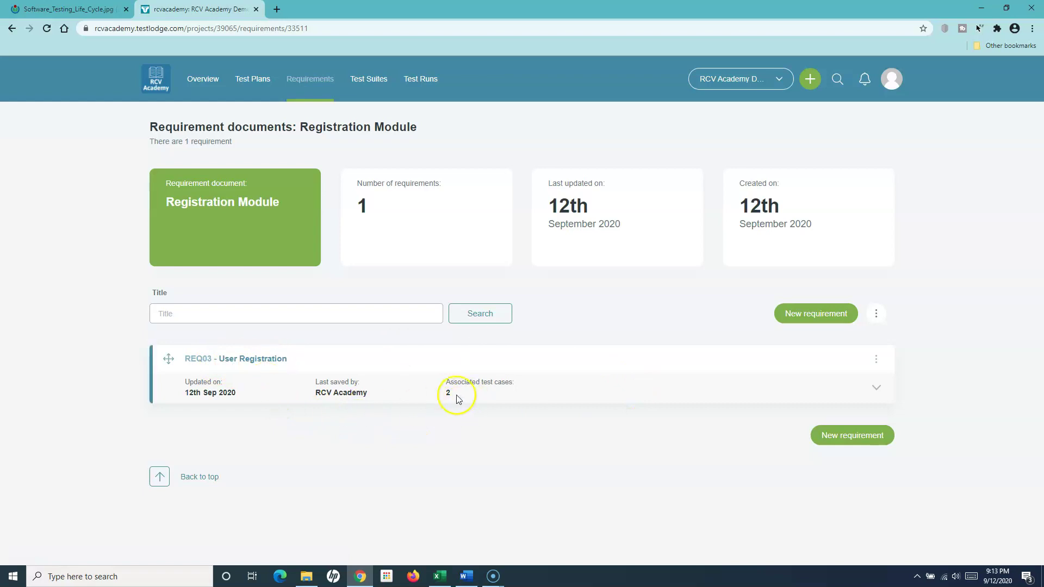
pyautogui.moveTo(443, 392)
pyautogui.mouseDown()
pyautogui.moveTo(460, 397)
pyautogui.moveTo(430, 379)
pyautogui.mouseUp()
pyautogui.click(482, 397)
pyautogui.click(876, 388)
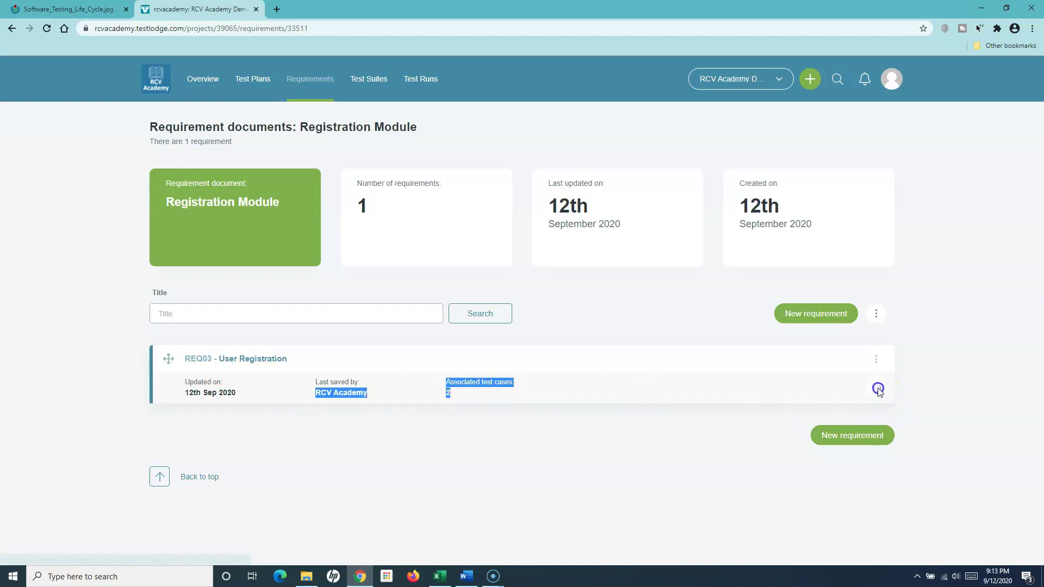
pyautogui.scroll(-1, 507, 435)
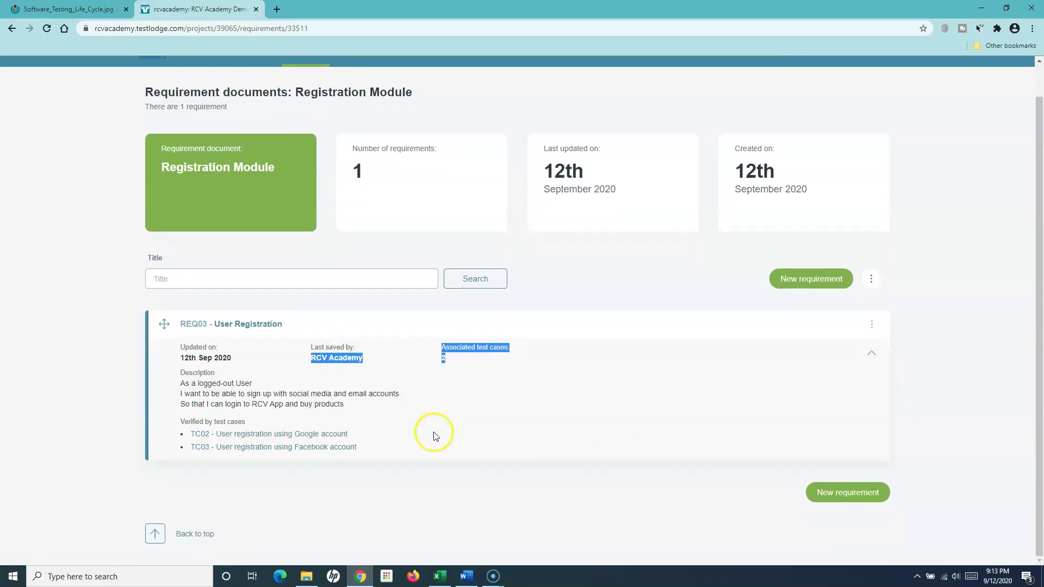
pyautogui.click(465, 366)
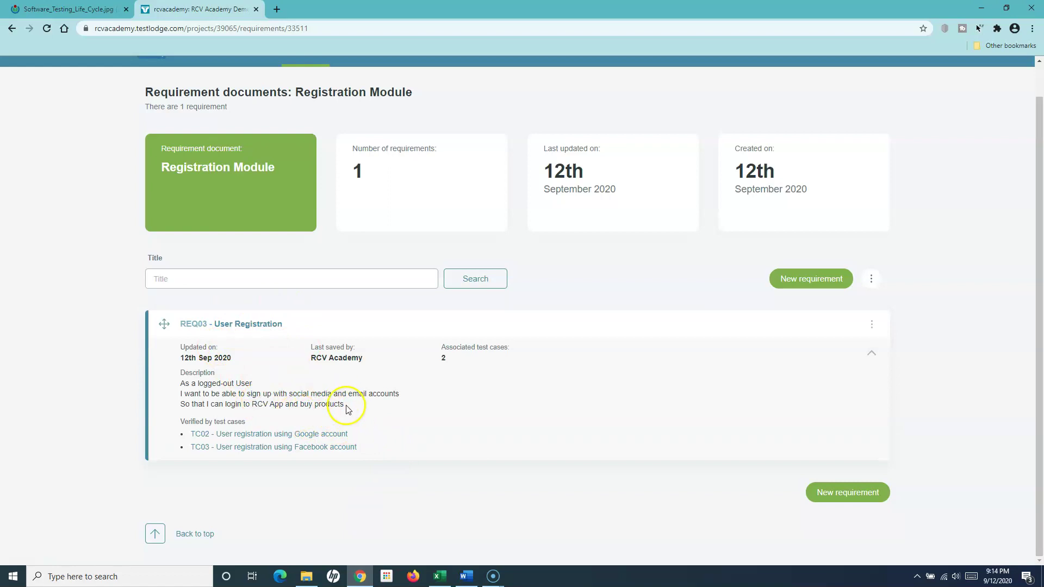
# Step: Compare the REQ03 description with the test cases that verify it, checking coverage of social media and email sign-up
pyautogui.moveTo(182, 385); pyautogui.dragTo(354, 409)
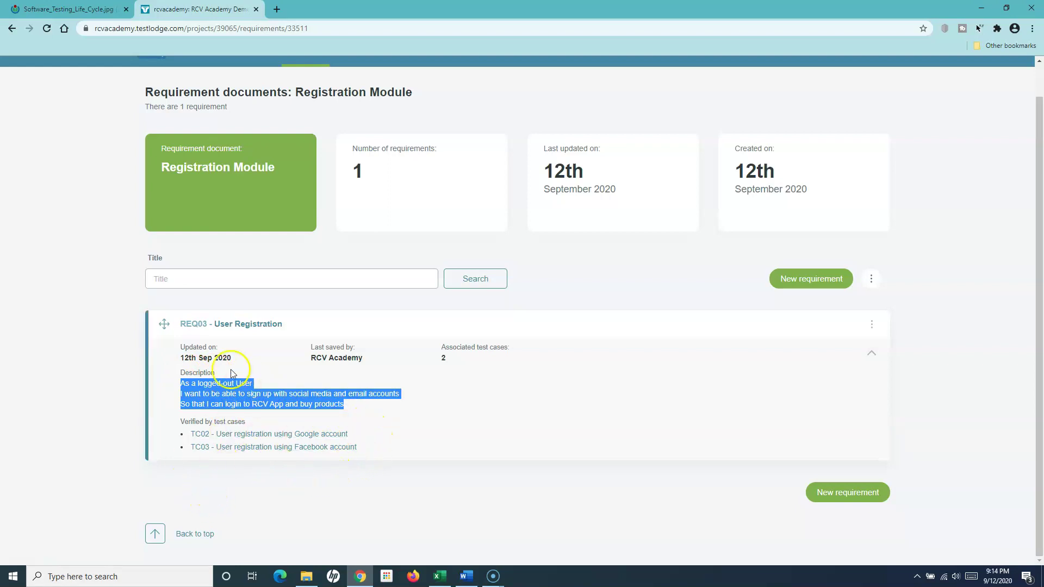
pyautogui.click(246, 400)
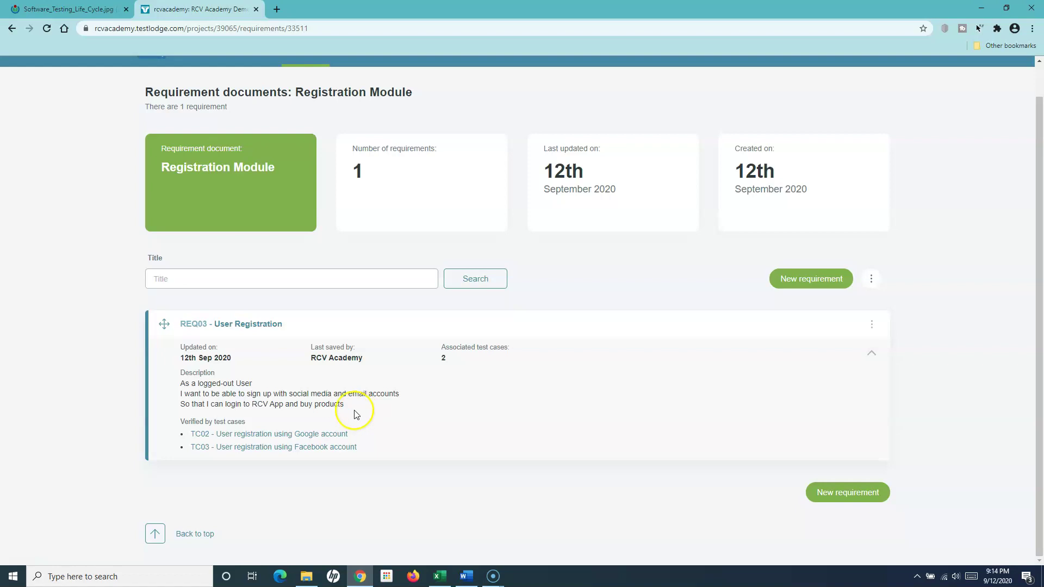
pyautogui.scroll(1, 373, 425)
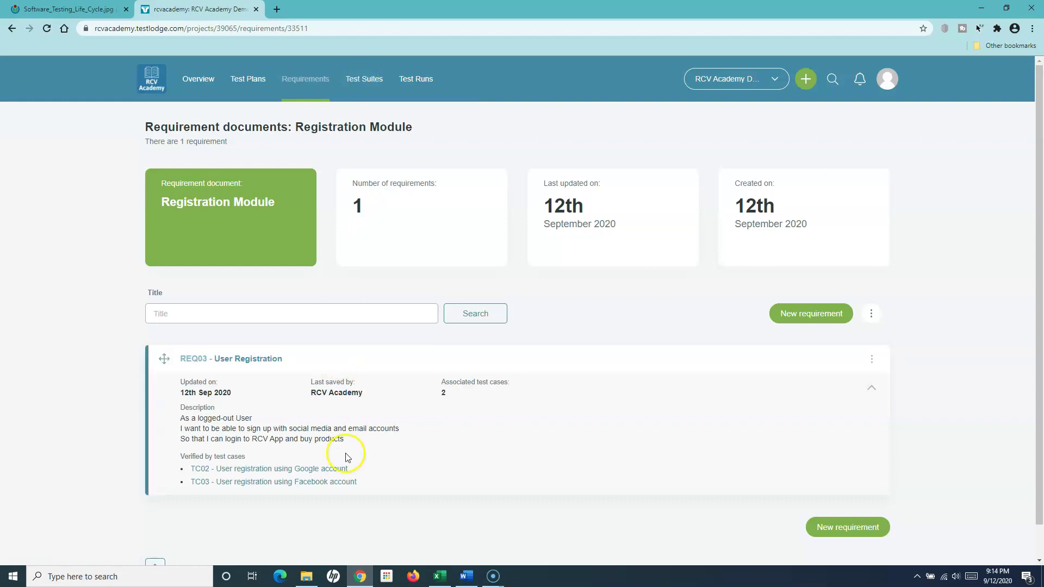
pyautogui.tripleClick(338, 432)
pyautogui.click(338, 432)
# Step: Check the Twitter and email registration test cases in rows 4 and 5 of the Excel sheet, then return to TestLodge
pyautogui.click(439, 577)
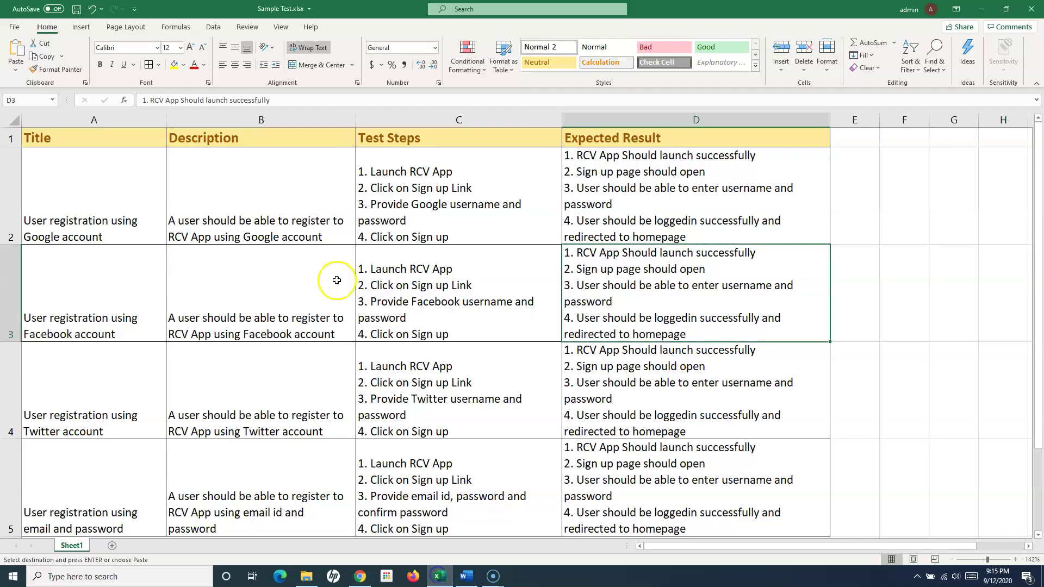
pyautogui.moveTo(67, 397); pyautogui.dragTo(637, 481)
pyautogui.click(637, 482)
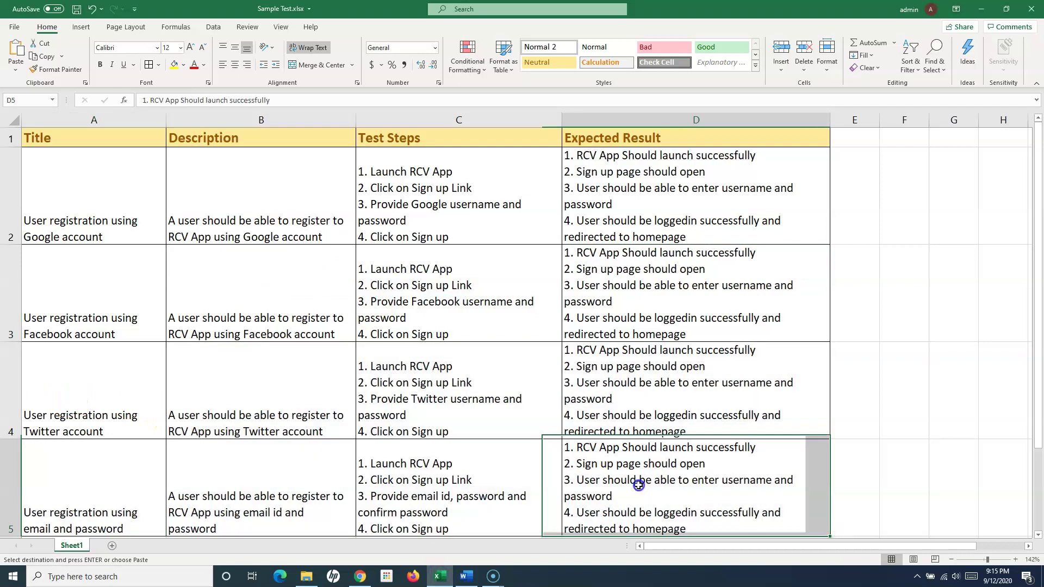
pyautogui.click(980, 9)
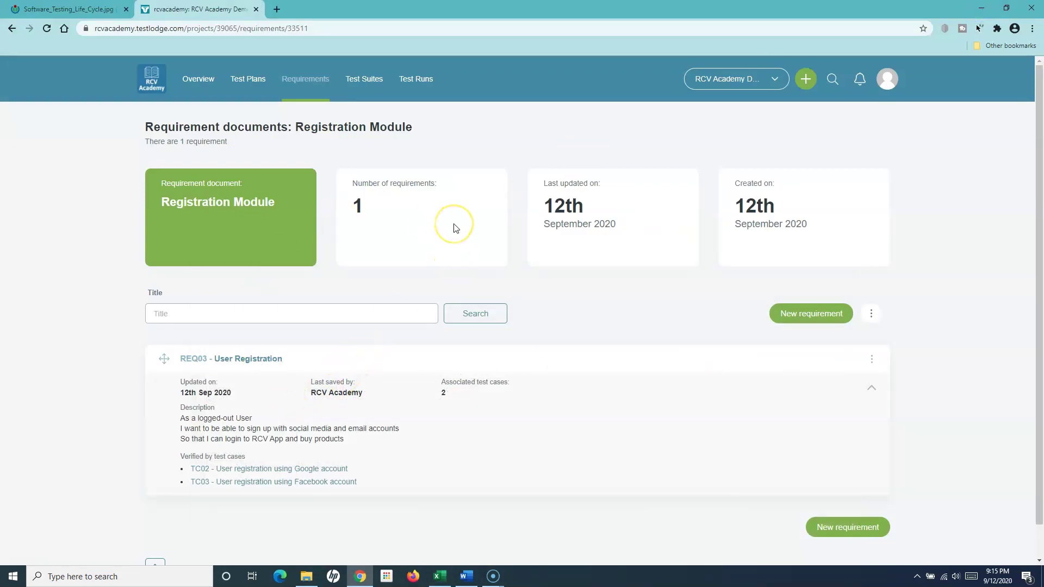